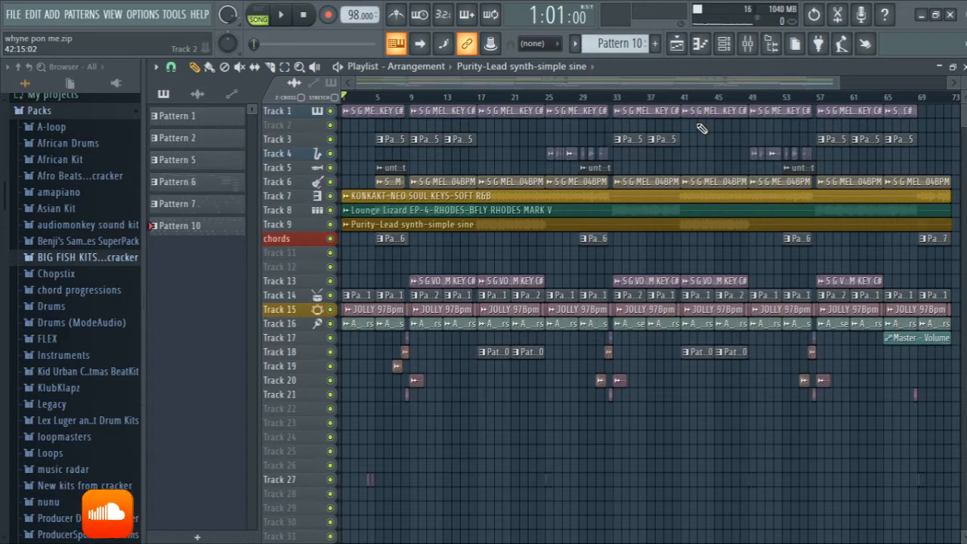
Step: Play the full arrangement from the beginning and stop playback
{"action": "key", "text": "space"}
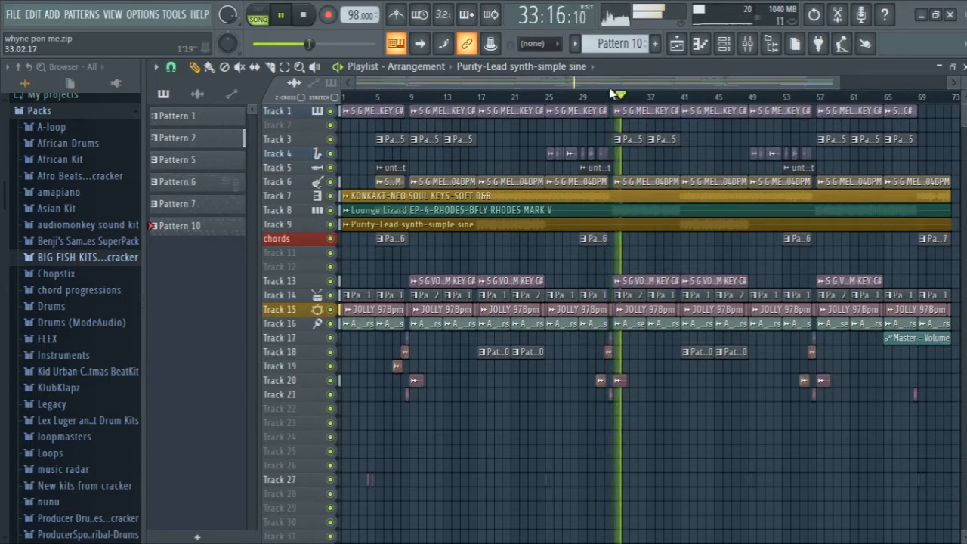
{"action": "key", "text": "space"}
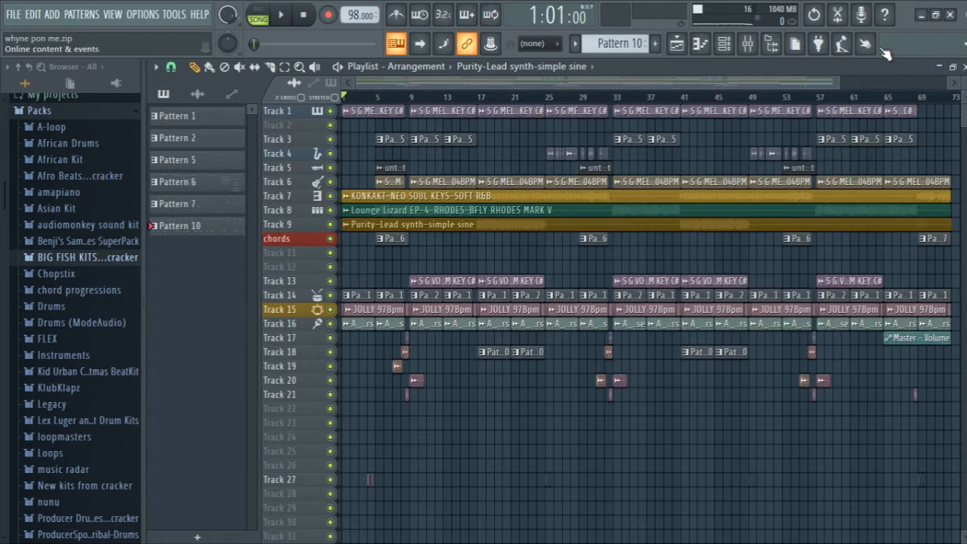
Step: Solo Track 1 in the playlist, enlarge the track height, and audition its melody alone
{"action": "right_click", "coordinate": [331, 111]}
{"action": "left_click_drag", "start_coordinate": [964, 83], "coordinate": [963, 97]}
{"action": "key", "text": "space"}
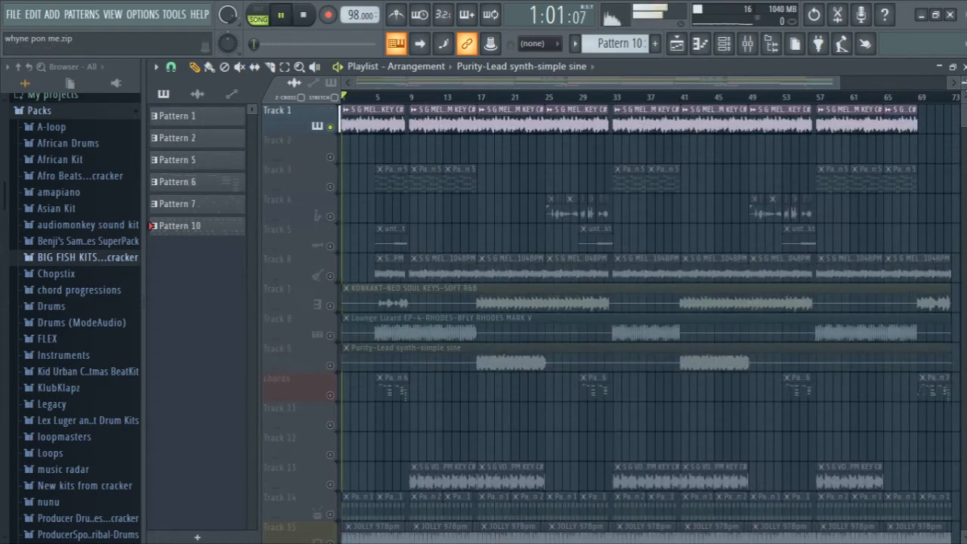
{"action": "key", "text": "space"}
Step: Inspect the sample settings of the S G MELODY 5 104BPM KEY C# clip on Track 1 and close them
{"action": "double_click", "coordinate": [391, 129]}
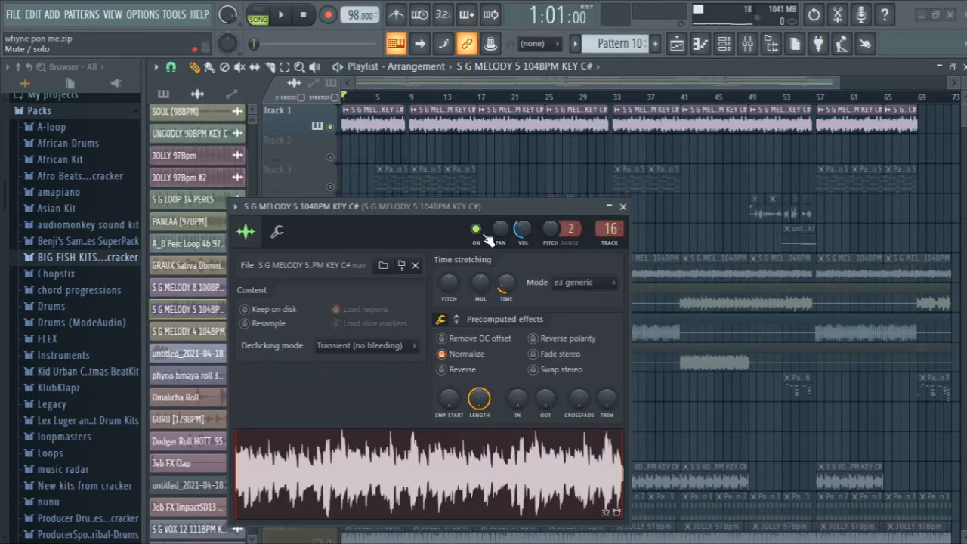
{"action": "left_click_drag", "start_coordinate": [490, 211], "coordinate": [494, 192]}
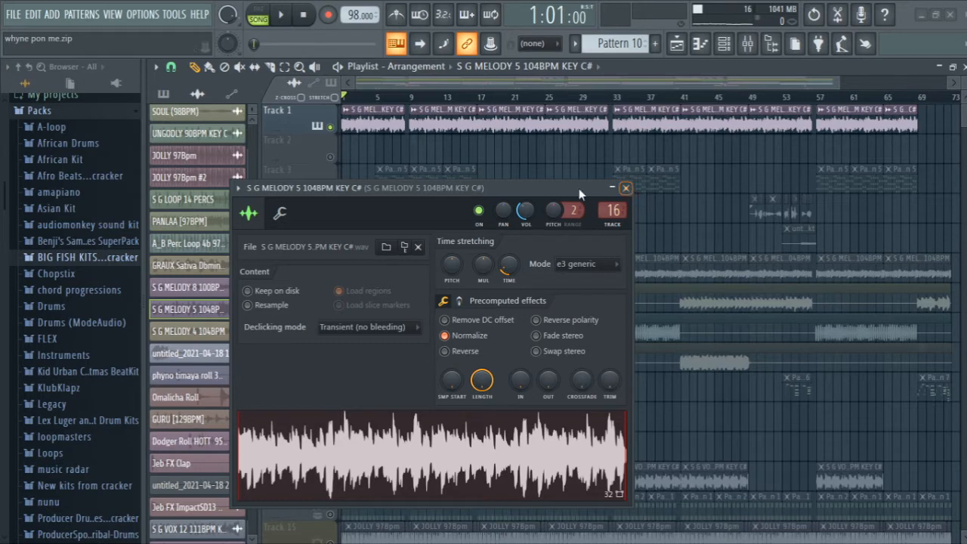
{"action": "left_click_drag", "start_coordinate": [575, 189], "coordinate": [578, 172]}
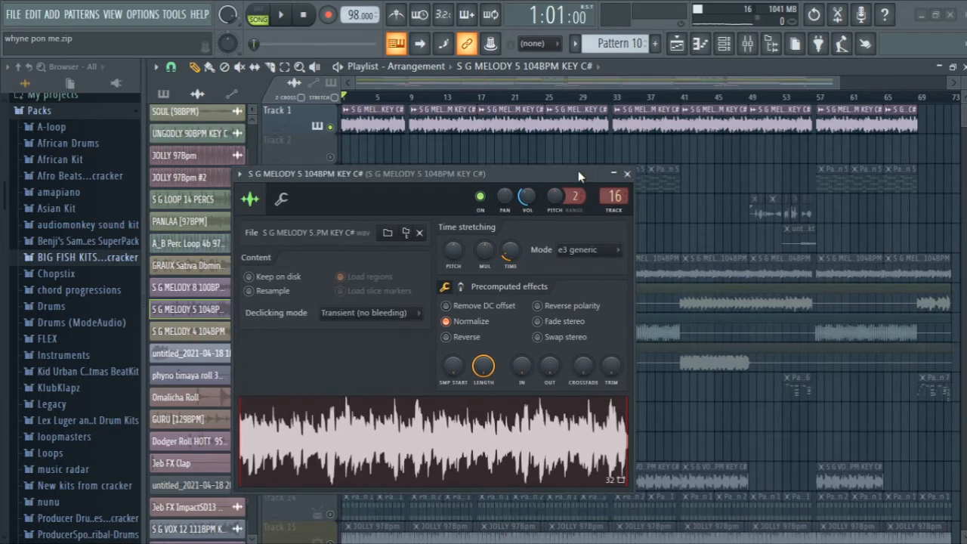
{"action": "left_click", "coordinate": [627, 173]}
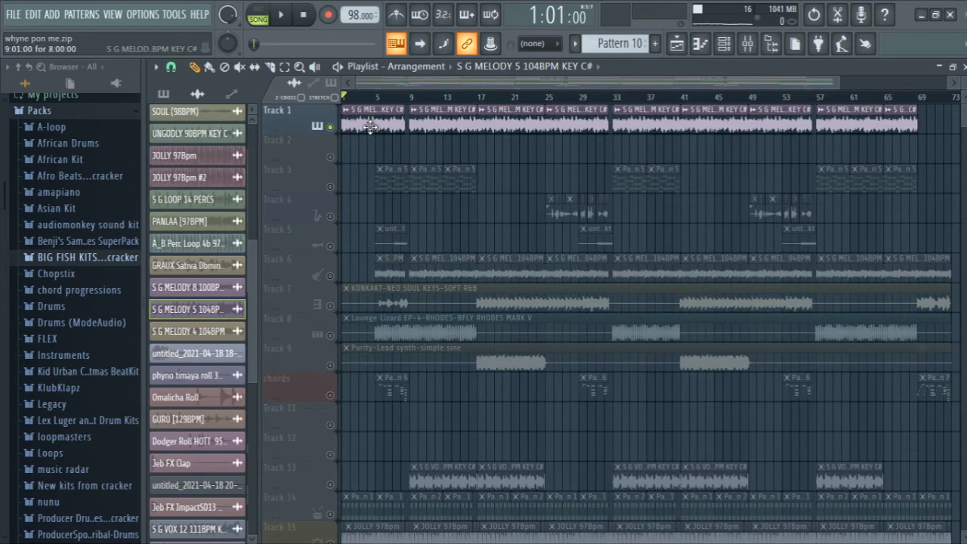
Step: Unmute Track 14 and open its first Pattern 1 clip in the channel rack
{"action": "left_click_drag", "start_coordinate": [964, 95], "coordinate": [964, 115]}
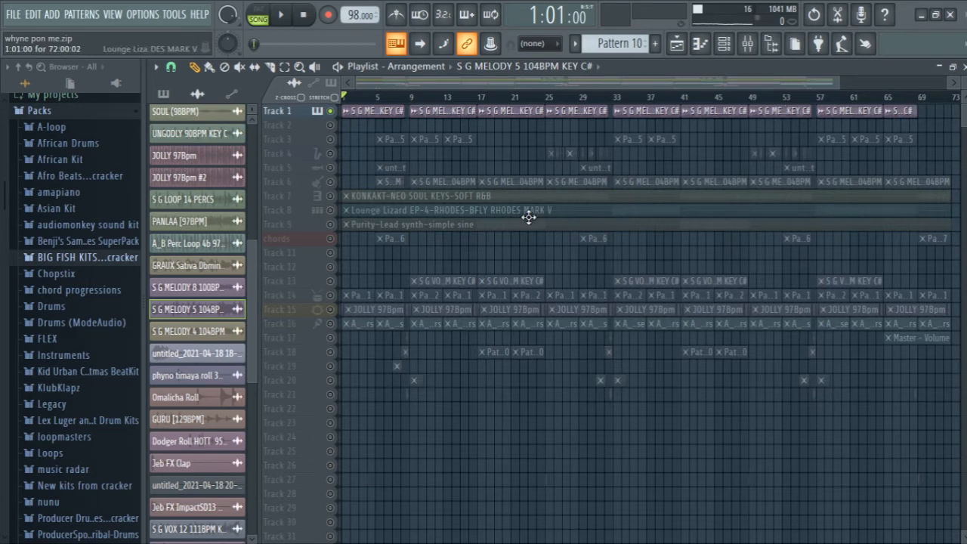
{"action": "left_click", "coordinate": [336, 294]}
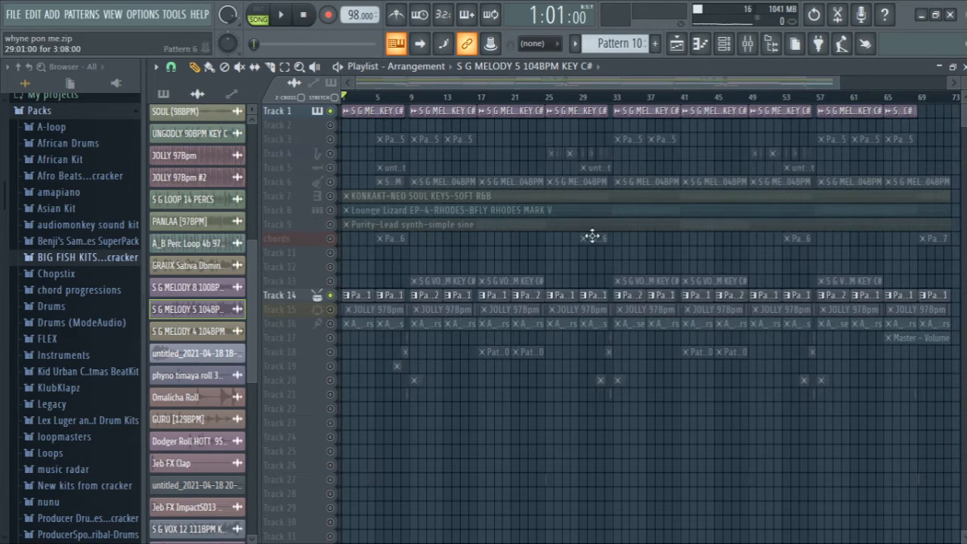
{"action": "double_click", "coordinate": [354, 293]}
{"action": "left_click", "coordinate": [963, 68]}
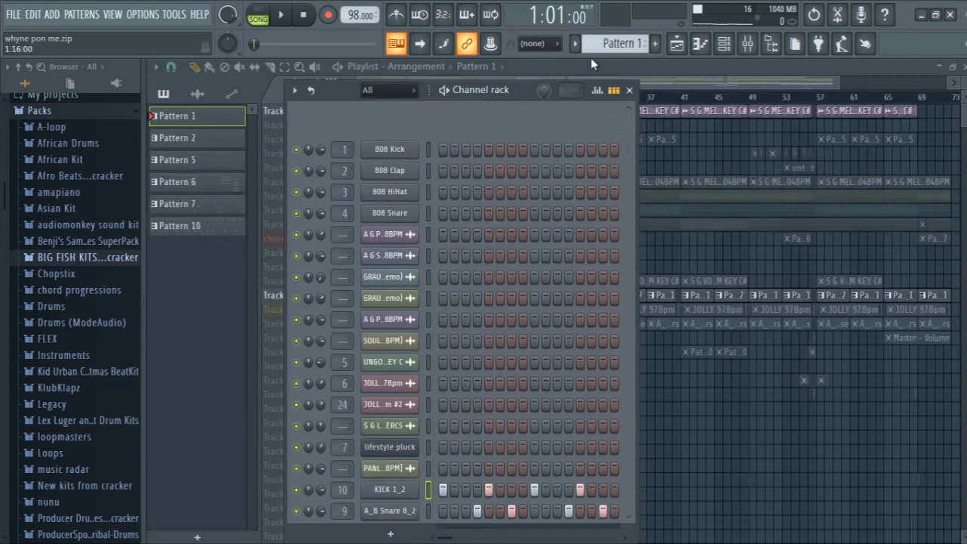
Step: Play Pattern 1 in pattern mode while bringing its drum channels into view, and stop playback
{"action": "left_click", "coordinate": [258, 9]}
{"action": "left_click", "coordinate": [280, 16]}
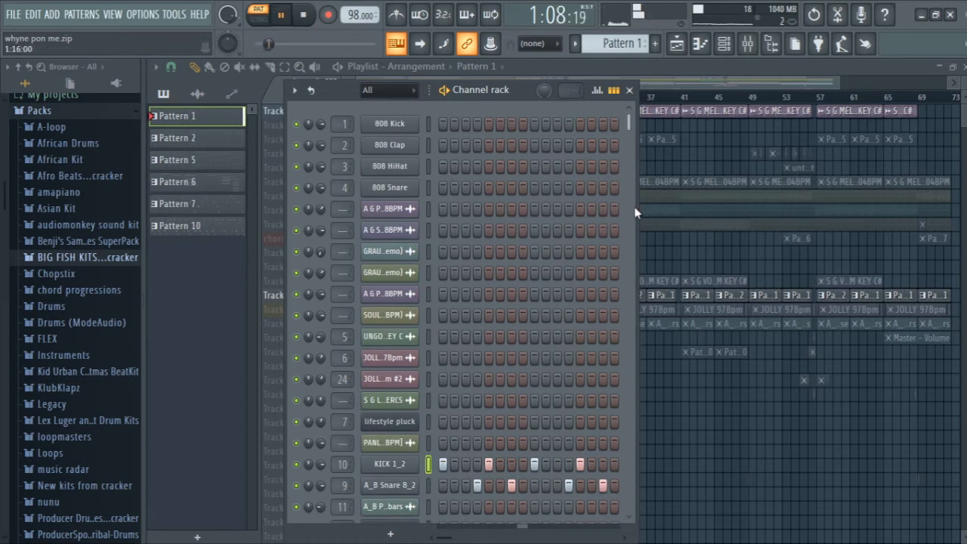
{"action": "left_click_drag", "start_coordinate": [627, 119], "coordinate": [616, 273]}
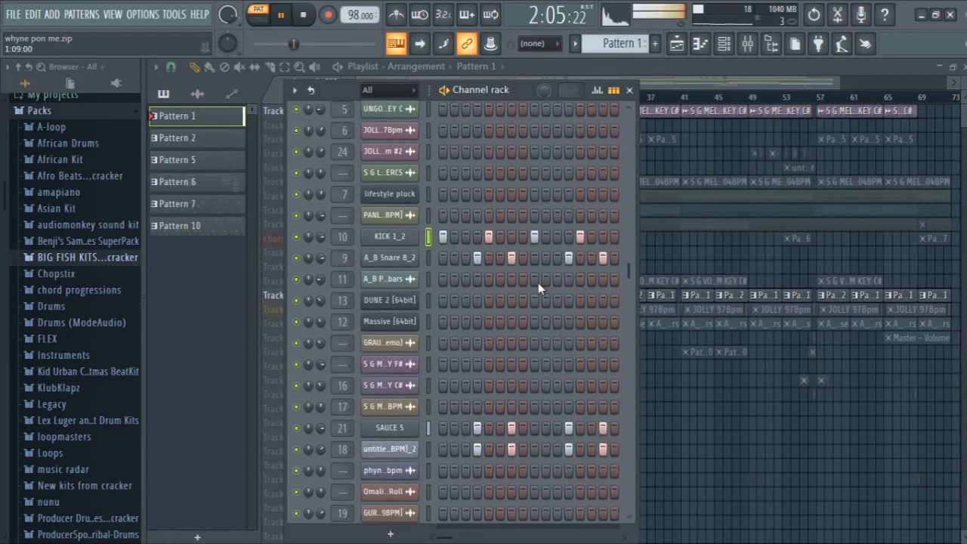
{"action": "key", "text": "space"}
Step: Examine the sample settings of the KICK 1_2 channel and close them
{"action": "left_click", "coordinate": [406, 244]}
{"action": "left_click_drag", "start_coordinate": [539, 227], "coordinate": [544, 183]}
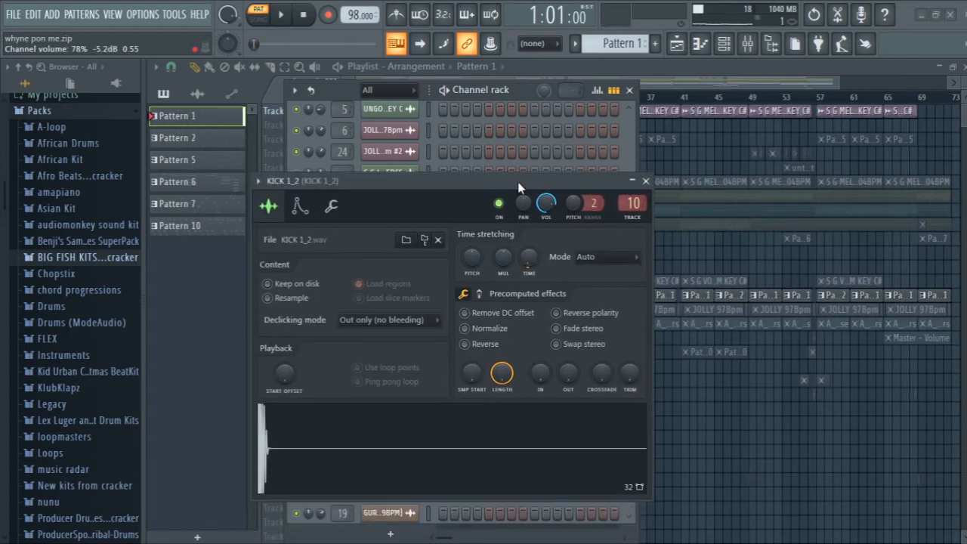
{"action": "left_click", "coordinate": [645, 182]}
Step: Review the Fruity Parametric EQ 2 and Fruity Compressor settings on the KICK 1_2 mixer track
{"action": "left_click", "coordinate": [746, 43]}
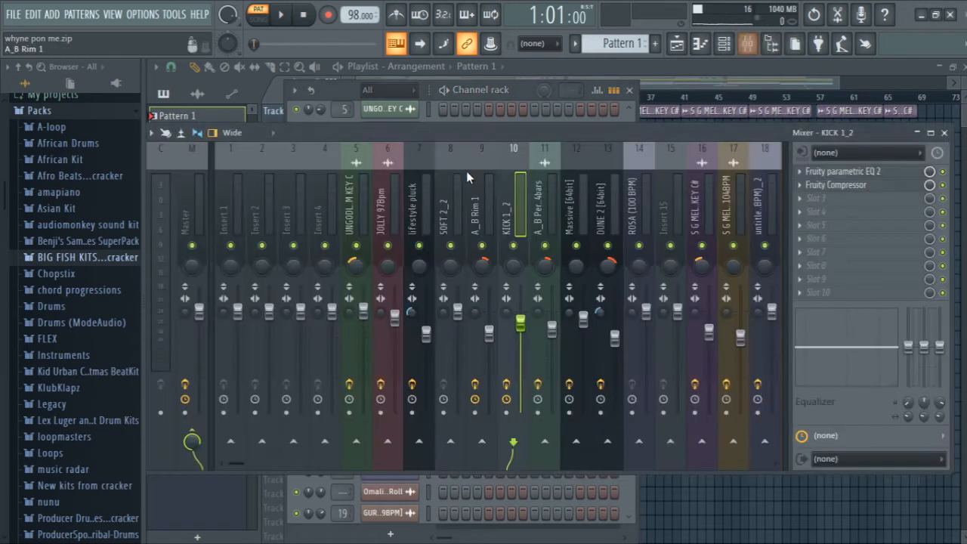
{"action": "left_click", "coordinate": [862, 172]}
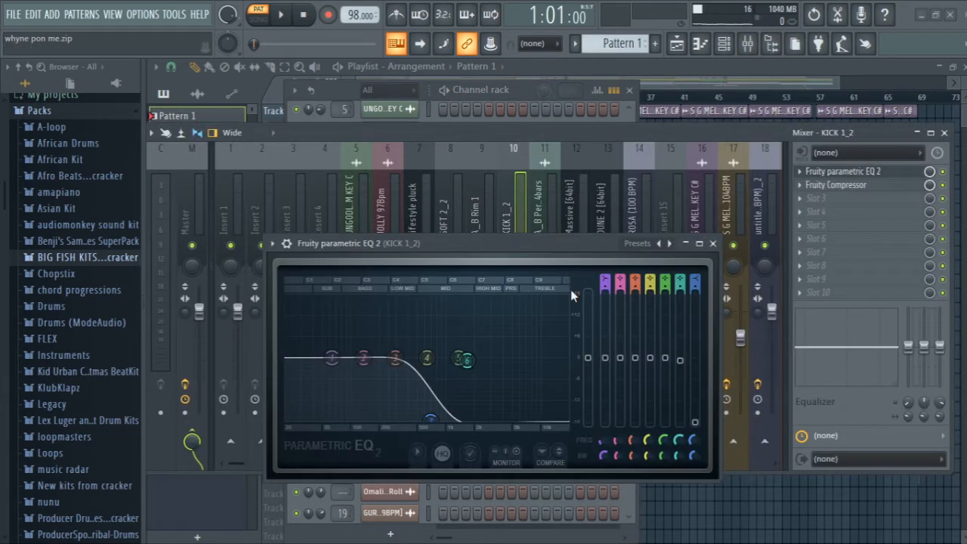
{"action": "left_click", "coordinate": [819, 187]}
{"action": "left_click", "coordinate": [945, 132]}
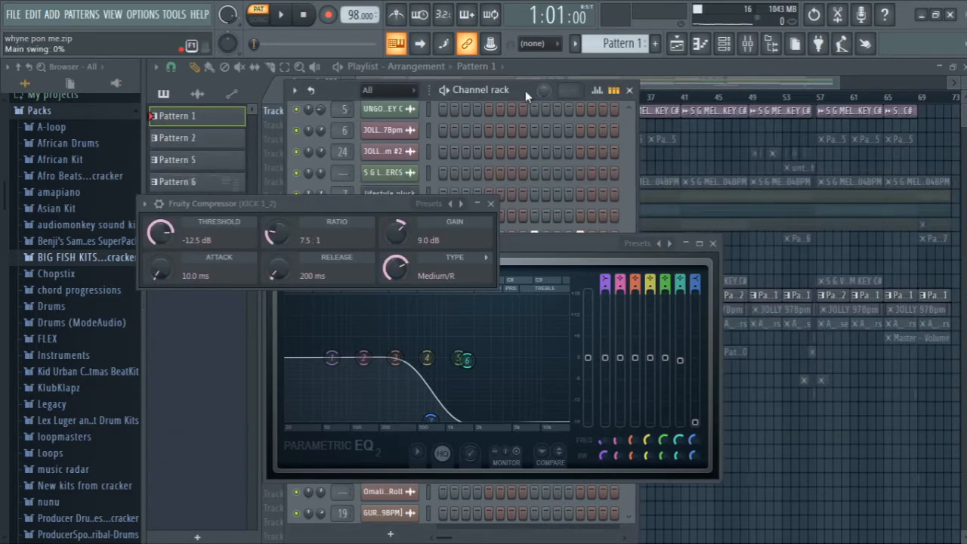
{"action": "left_click", "coordinate": [712, 243]}
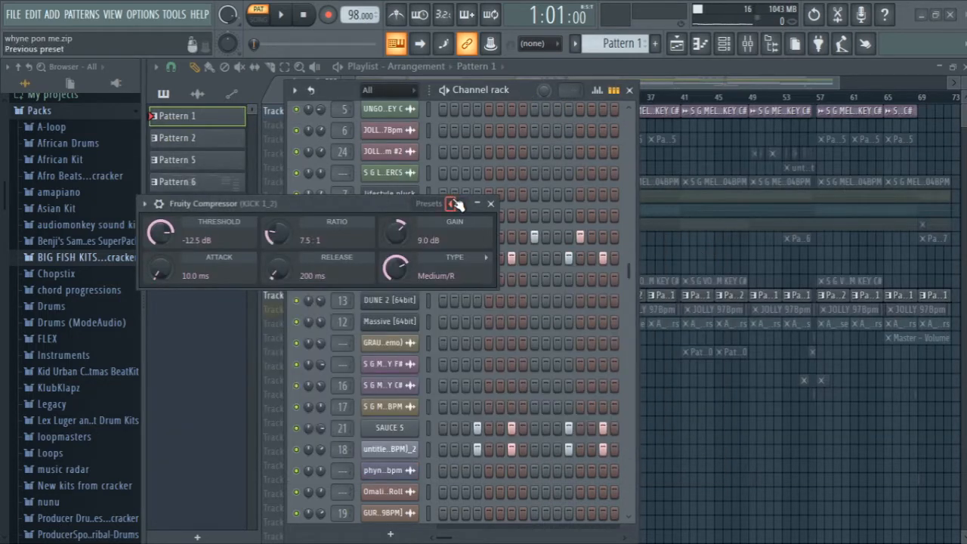
{"action": "left_click", "coordinate": [491, 203]}
Step: Play Pattern 1 with KICK 1_2 muted and inspect the A_B Snare 8_2 sample settings
{"action": "key", "text": "space"}
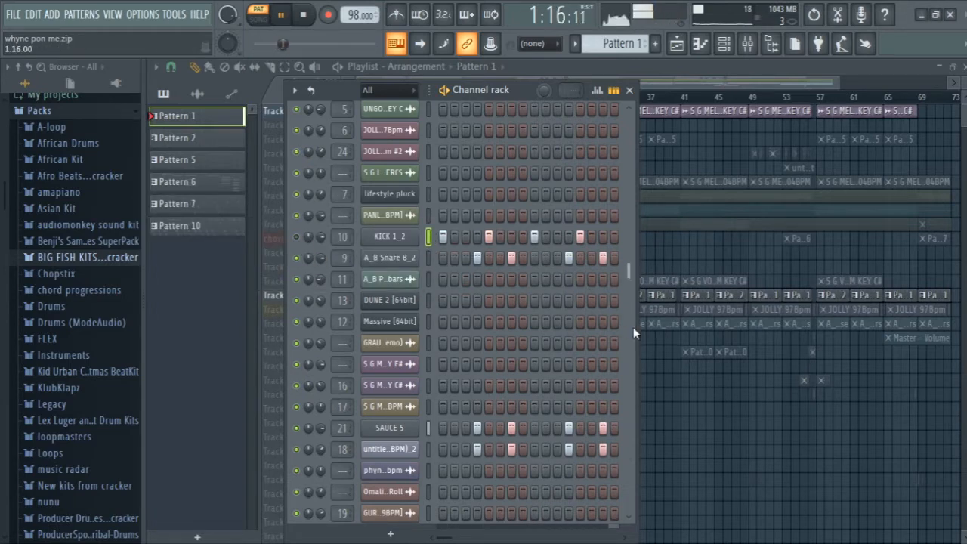
{"action": "key", "text": "space"}
{"action": "left_click", "coordinate": [392, 257]}
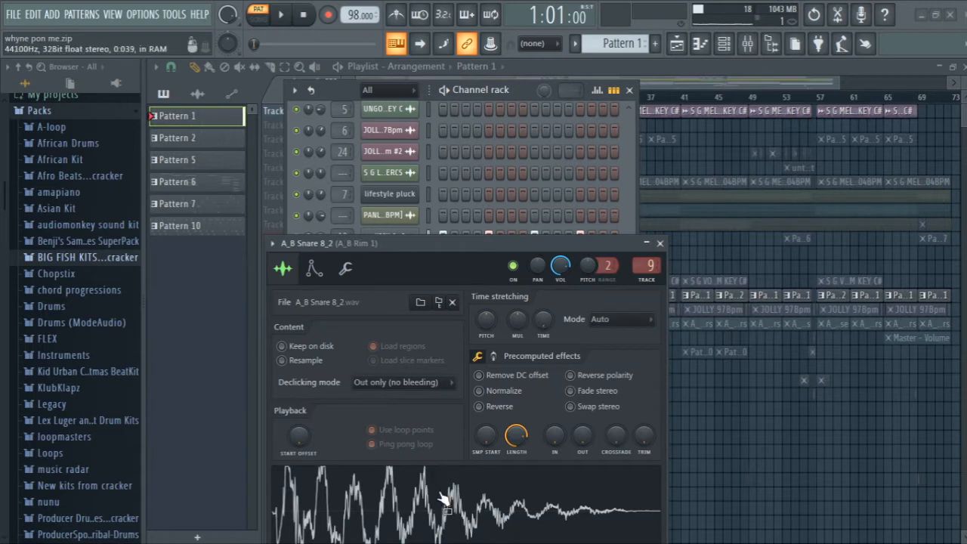
{"action": "left_click", "coordinate": [657, 244]}
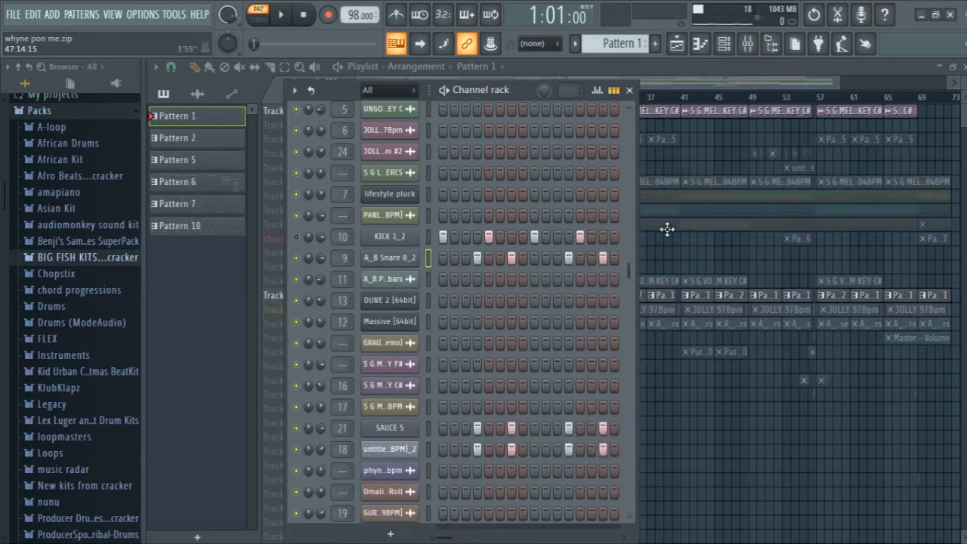
Step: Review the Fruity Parametric EQ 2 curve on the A_B Snare 8_2 channel's mixer track and return to the channel rack
{"action": "left_click", "coordinate": [400, 256]}
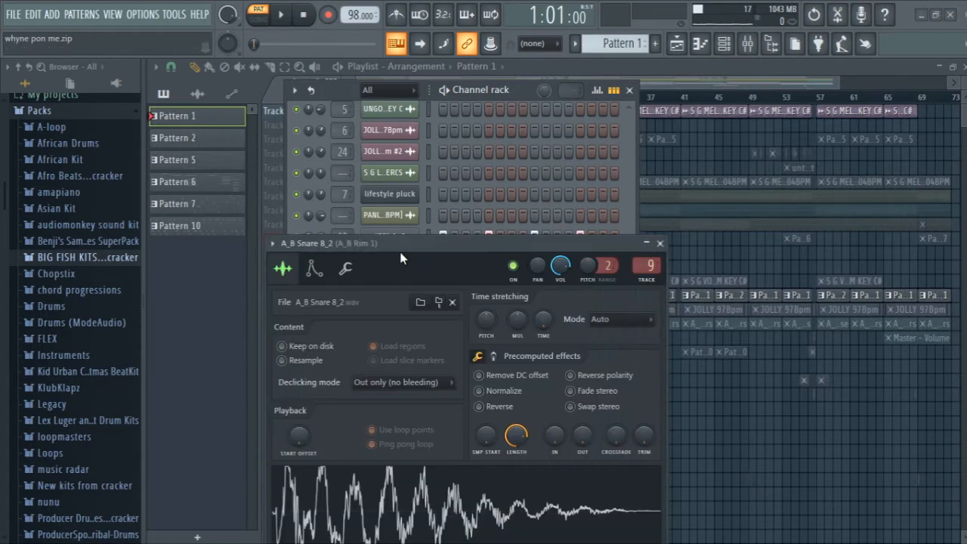
{"action": "left_click", "coordinate": [746, 43]}
{"action": "left_click", "coordinate": [860, 172]}
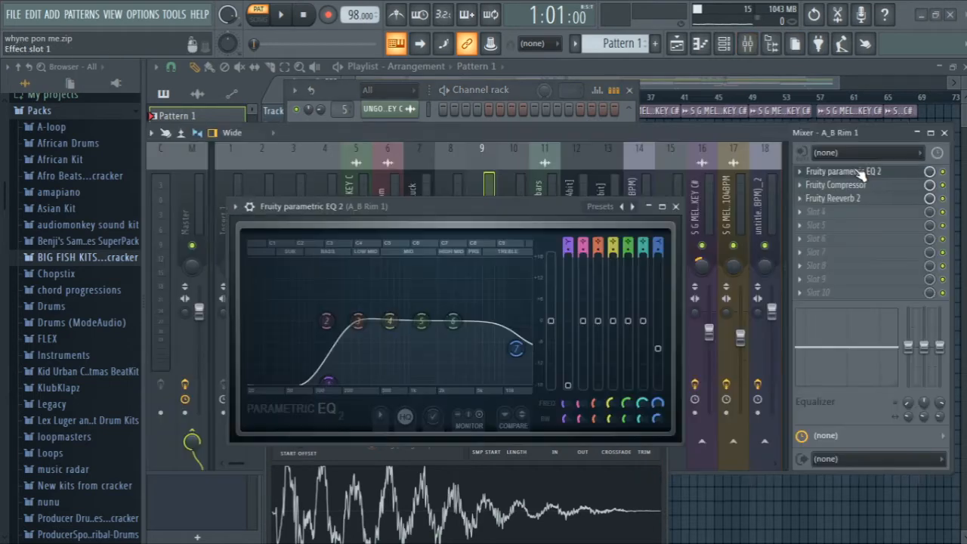
{"action": "left_click", "coordinate": [515, 92]}
{"action": "left_click", "coordinate": [660, 244]}
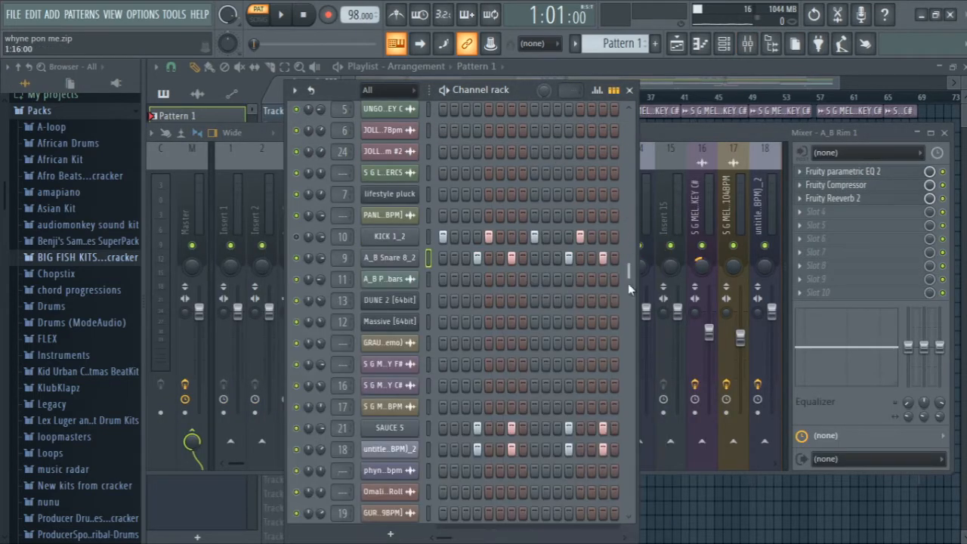
Step: Inspect the sample settings of the SAUCE 5 channel and close them
{"action": "scroll", "coordinate": [627, 283], "scroll_direction": "down", "scroll_amount": 4}
{"action": "left_click", "coordinate": [405, 347]}
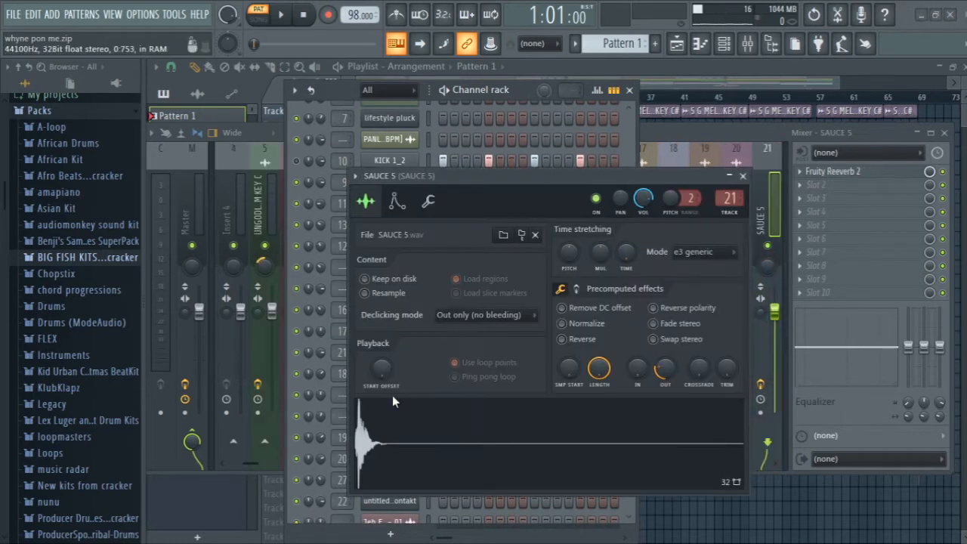
{"action": "left_click", "coordinate": [742, 176]}
Step: Examine the sample settings of the ROSA (100 BPM)_2 channel and the effects on its mixer track
{"action": "left_click", "coordinate": [408, 436]}
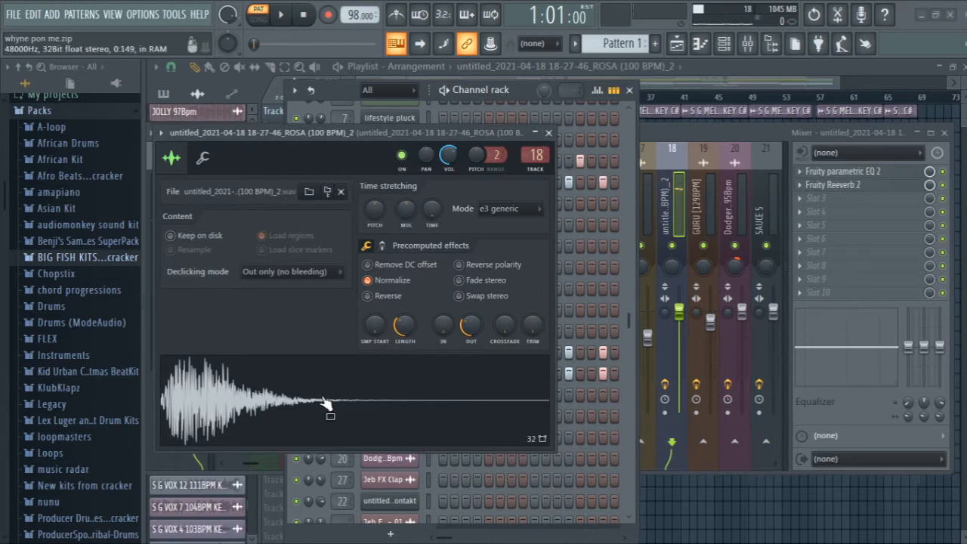
{"action": "left_click", "coordinate": [548, 133]}
{"action": "left_click", "coordinate": [380, 381]}
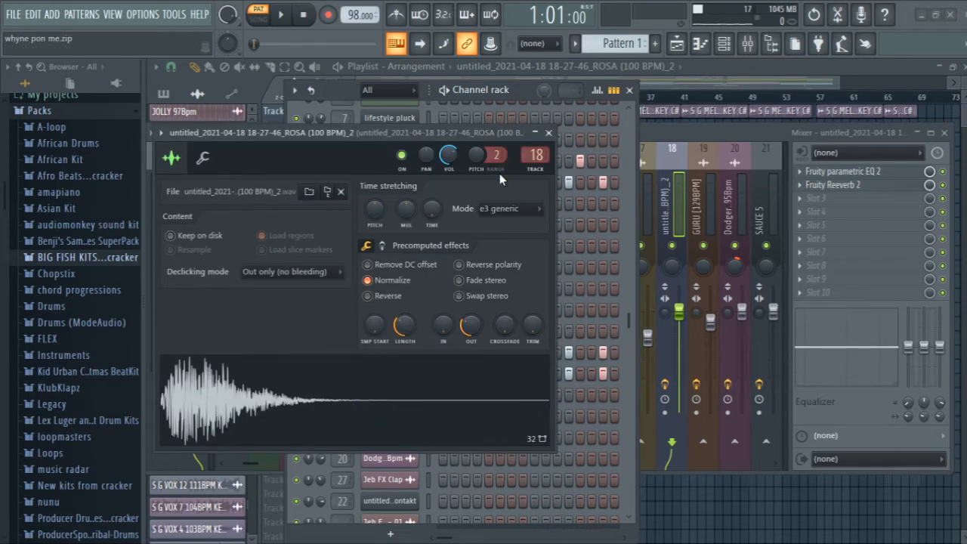
{"action": "left_click", "coordinate": [549, 133]}
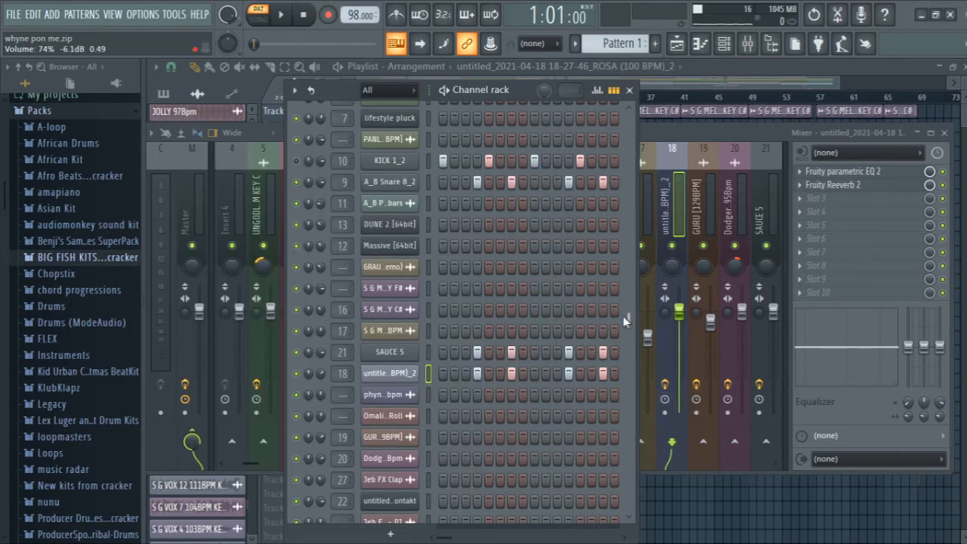
{"action": "left_click", "coordinate": [892, 181]}
{"action": "left_click", "coordinate": [523, 88]}
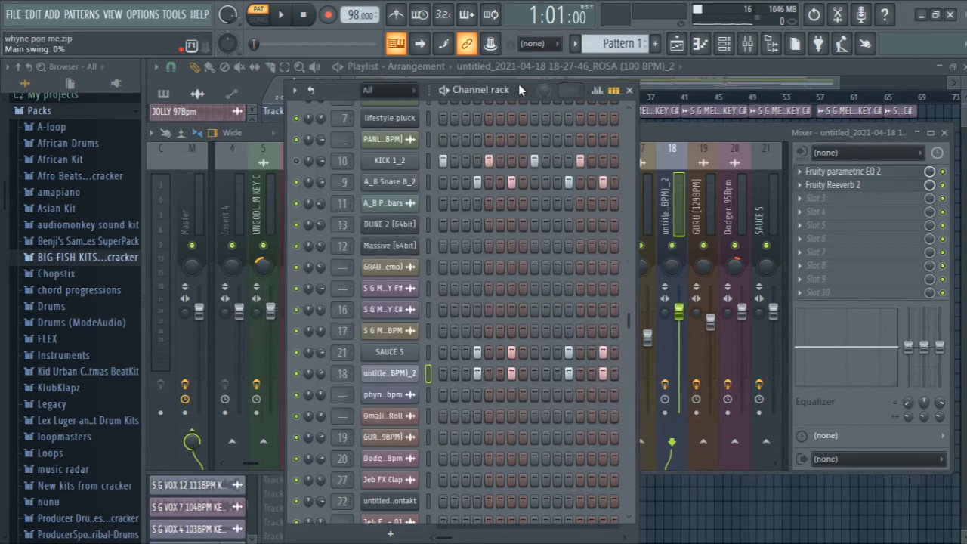
Step: Return to the playlist, unmute Track 15, and play the arrangement in song mode
{"action": "scroll", "coordinate": [630, 245], "scroll_direction": "up", "scroll_amount": 5}
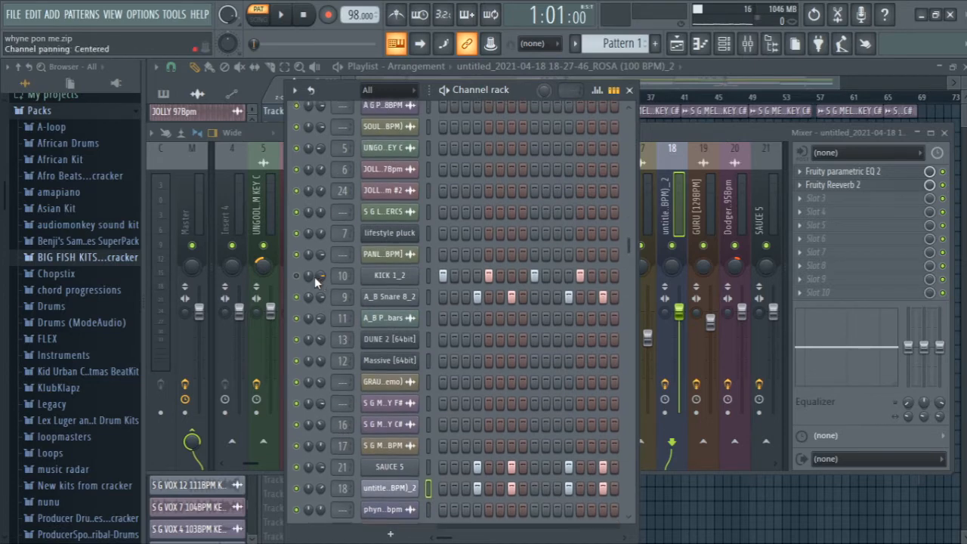
{"action": "left_click", "coordinate": [678, 76]}
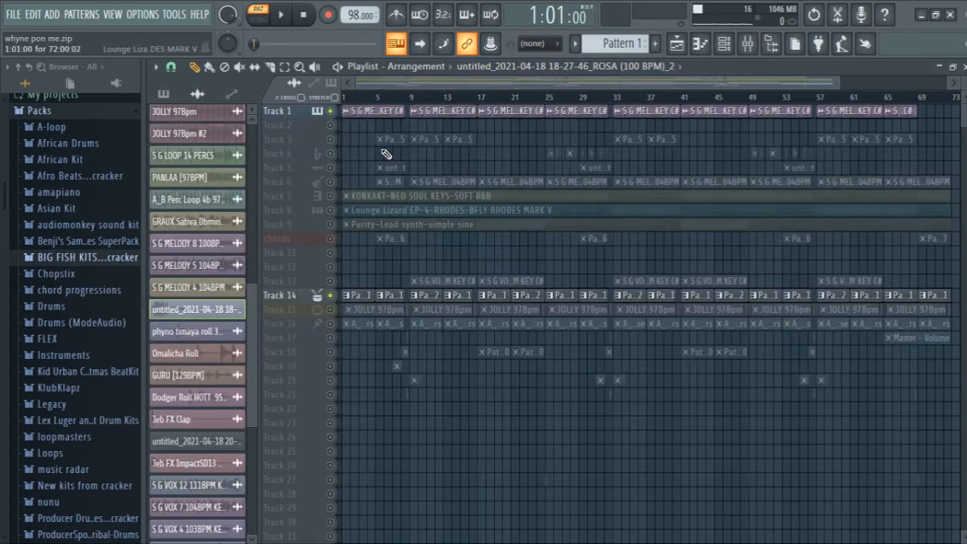
{"action": "left_click", "coordinate": [330, 311]}
{"action": "key", "text": "space"}
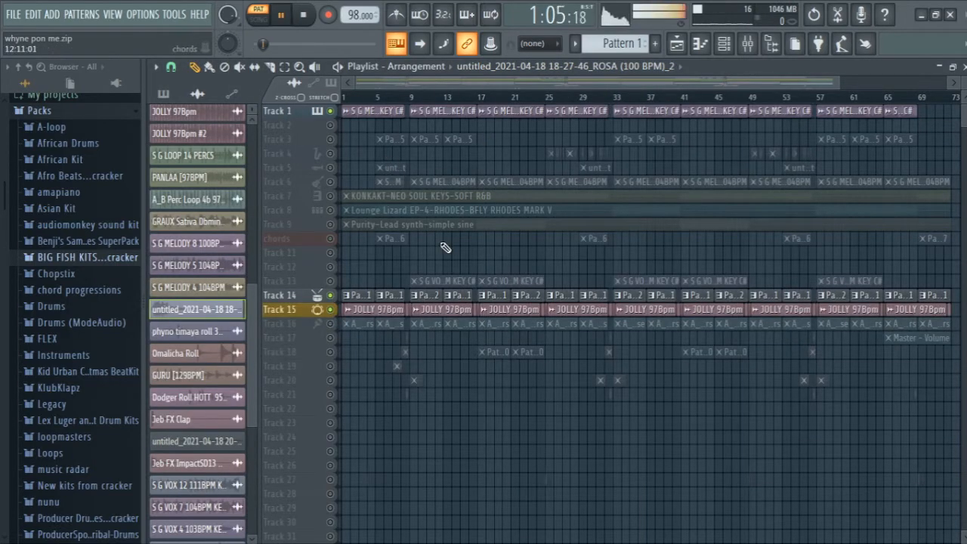
{"action": "left_click", "coordinate": [264, 18]}
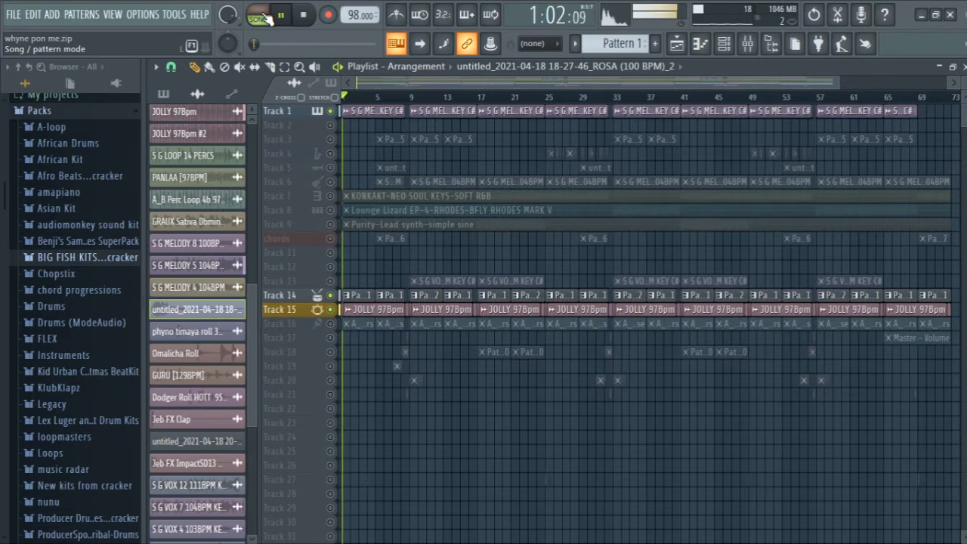
Step: Mute Tracks 1 and 14 to leave only Track 15 audible, and stop playback
{"action": "left_click", "coordinate": [330, 110]}
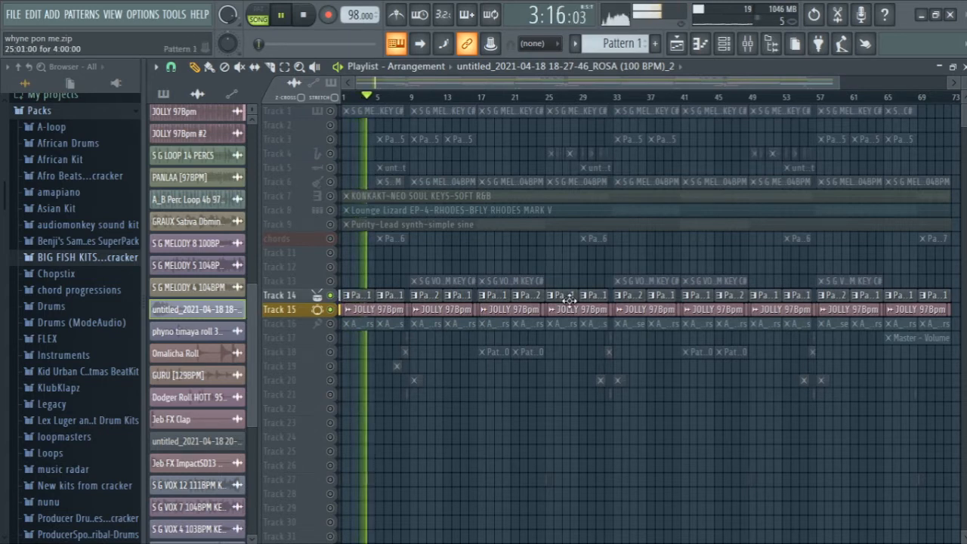
{"action": "left_click", "coordinate": [330, 296]}
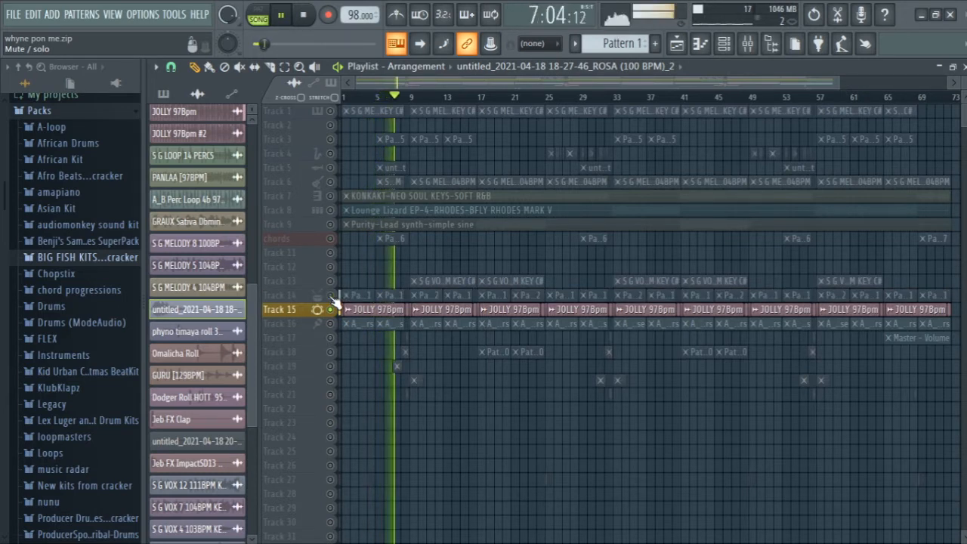
{"action": "left_click", "coordinate": [330, 296]}
{"action": "key", "text": "space"}
{"action": "left_click", "coordinate": [331, 296]}
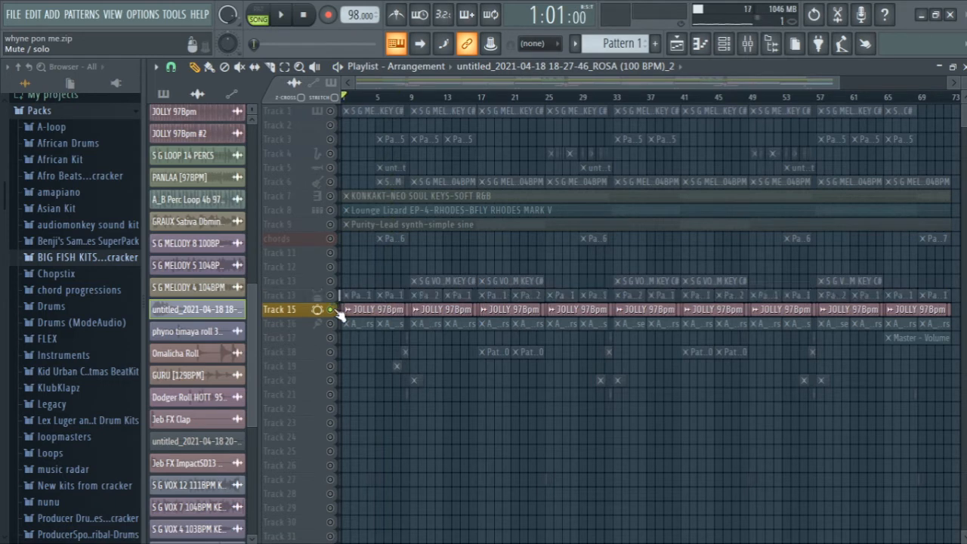
Step: Unmute Track 14, play the arrangement, add Track 16 to the audible drum tracks, and stop playback
{"action": "left_click", "coordinate": [331, 295]}
{"action": "key", "text": "space"}
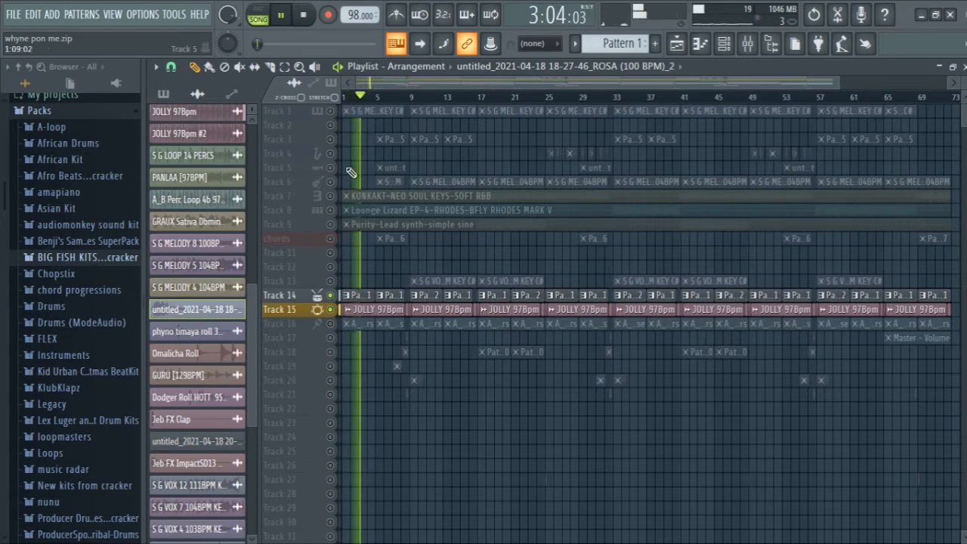
{"action": "left_click", "coordinate": [330, 323]}
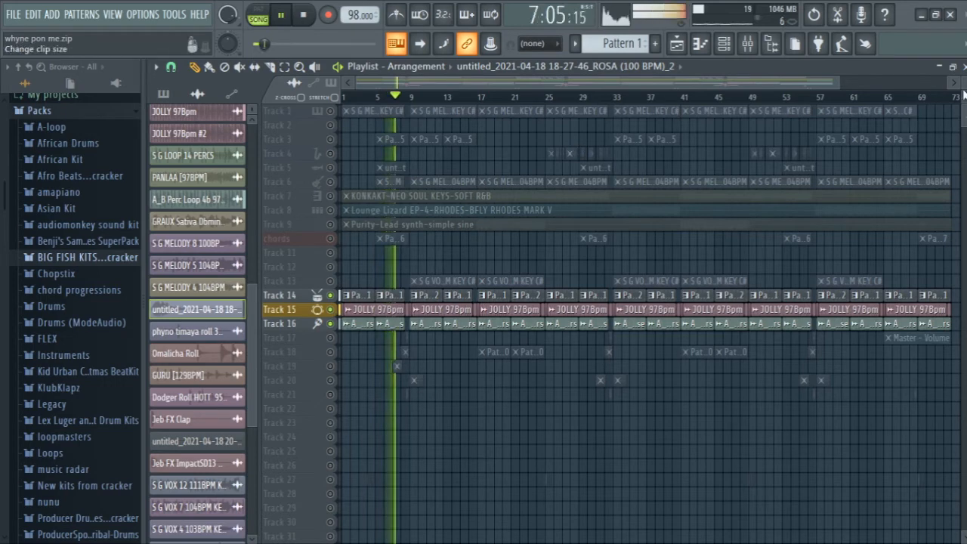
{"action": "scroll", "coordinate": [842, 112], "scroll_direction": "up", "scroll_amount": 2}
{"action": "key", "text": "space"}
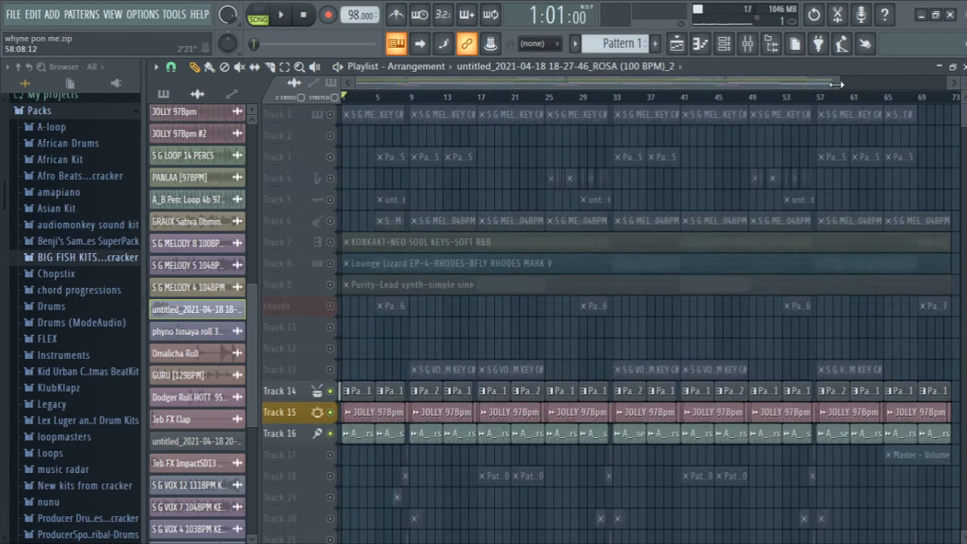
Step: Inspect the sample settings of the JOLLY 97Bpm and A_B Perc Loop 4b 97bpm 4bars clips and close them
{"action": "left_click_drag", "start_coordinate": [836, 84], "coordinate": [409, 3]}
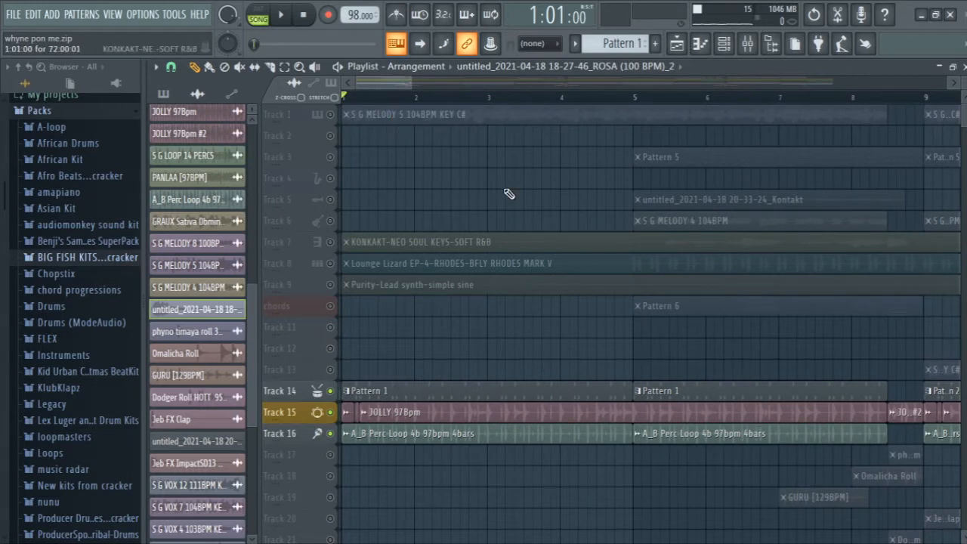
{"action": "double_click", "coordinate": [521, 415]}
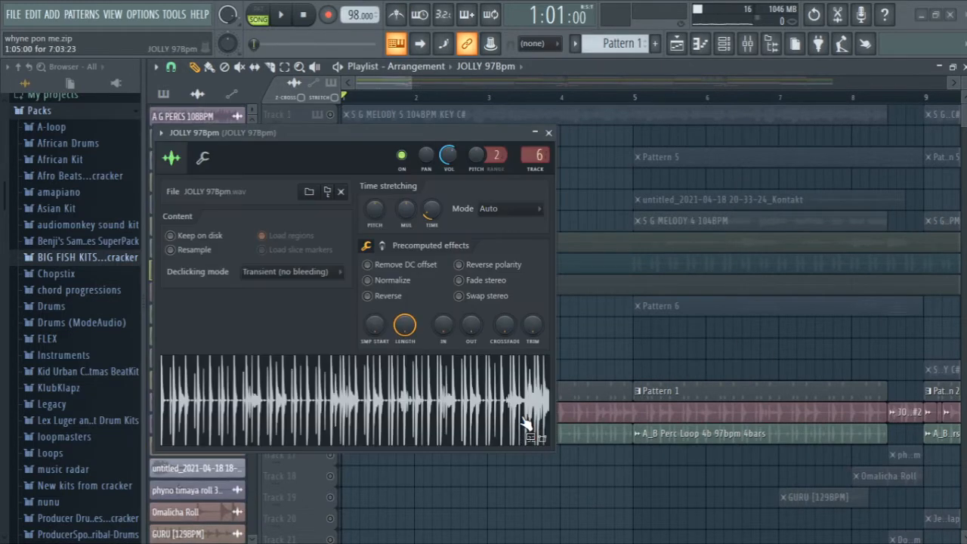
{"action": "left_click", "coordinate": [548, 133]}
{"action": "double_click", "coordinate": [432, 432]}
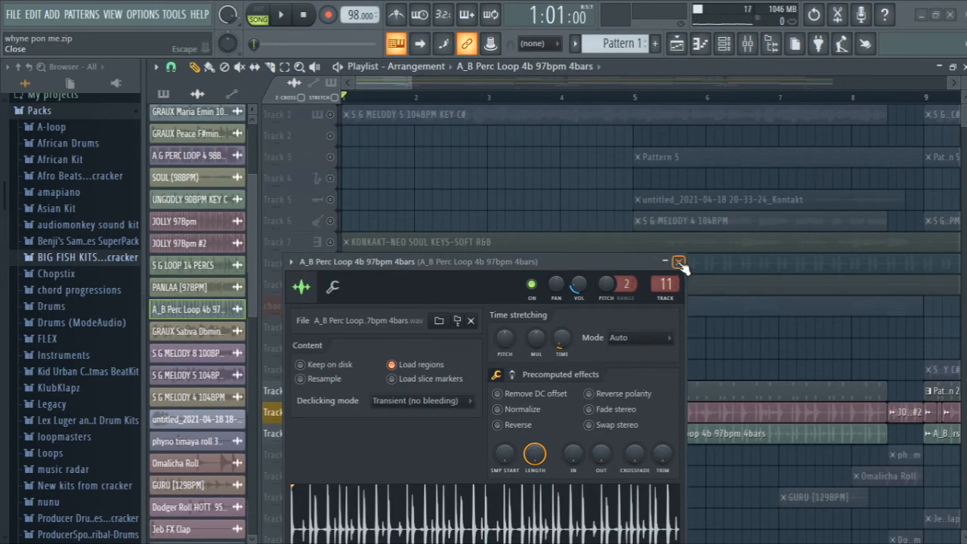
{"action": "left_click", "coordinate": [678, 262]}
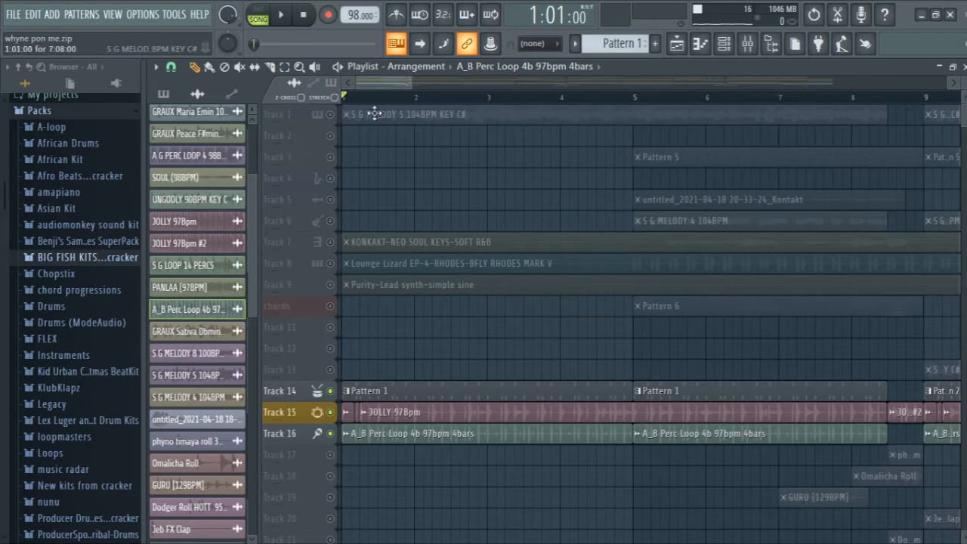
{"action": "left_click", "coordinate": [300, 68]}
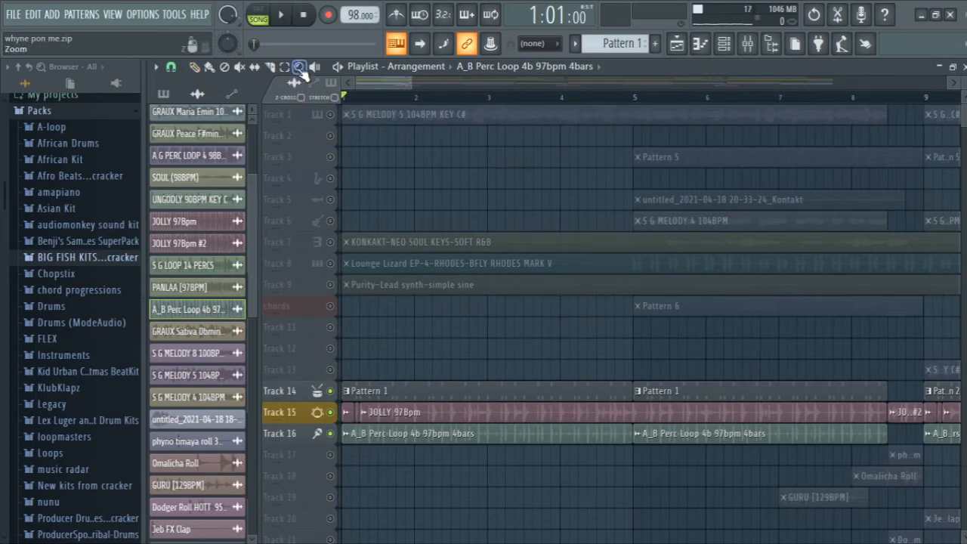
{"action": "left_click", "coordinate": [441, 365]}
{"action": "left_click_drag", "start_coordinate": [436, 314], "coordinate": [343, 390]}
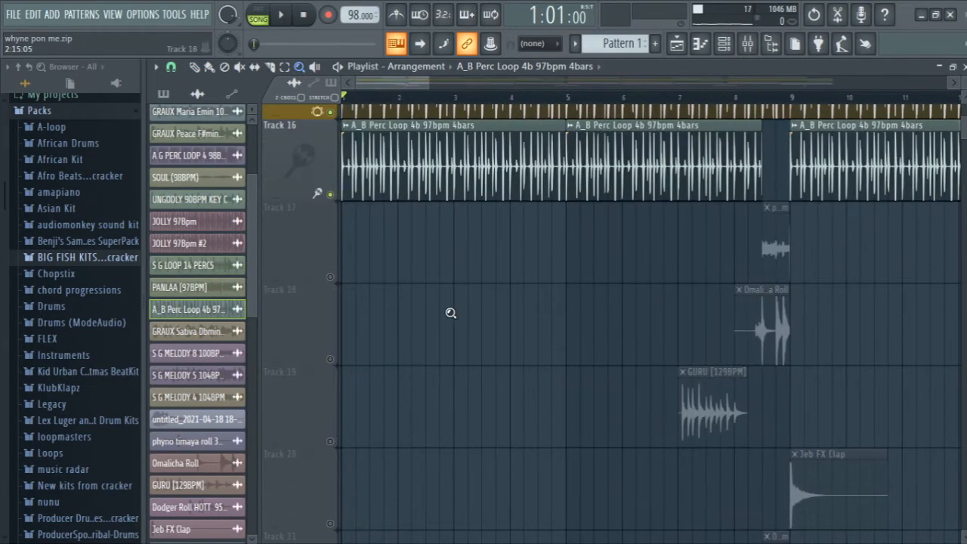
{"action": "left_click", "coordinate": [451, 312]}
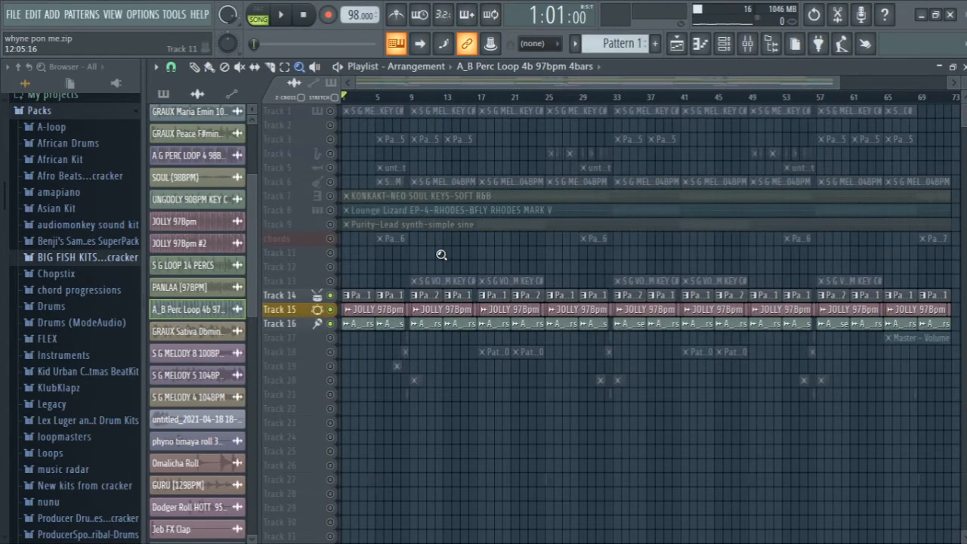
{"action": "left_click", "coordinate": [194, 67]}
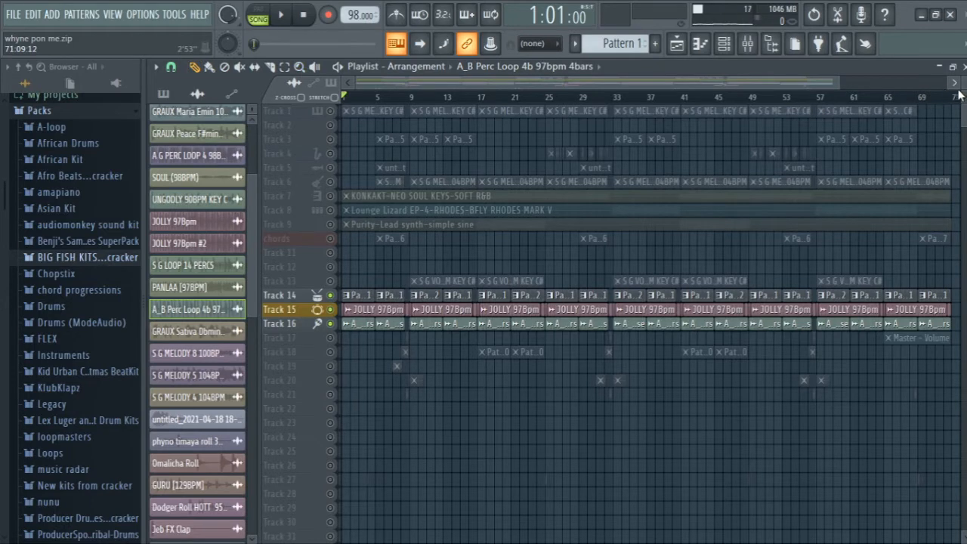
Step: Unmute Tracks 17 to 21, play the arrangement from bar 7 through the drum fills, and stop playback
{"action": "mouse_move", "coordinate": [964, 91]}
{"action": "left_mouse_down"}
{"action": "mouse_move", "coordinate": [965, 76]}
{"action": "mouse_move", "coordinate": [965, 92]}
{"action": "left_mouse_up"}
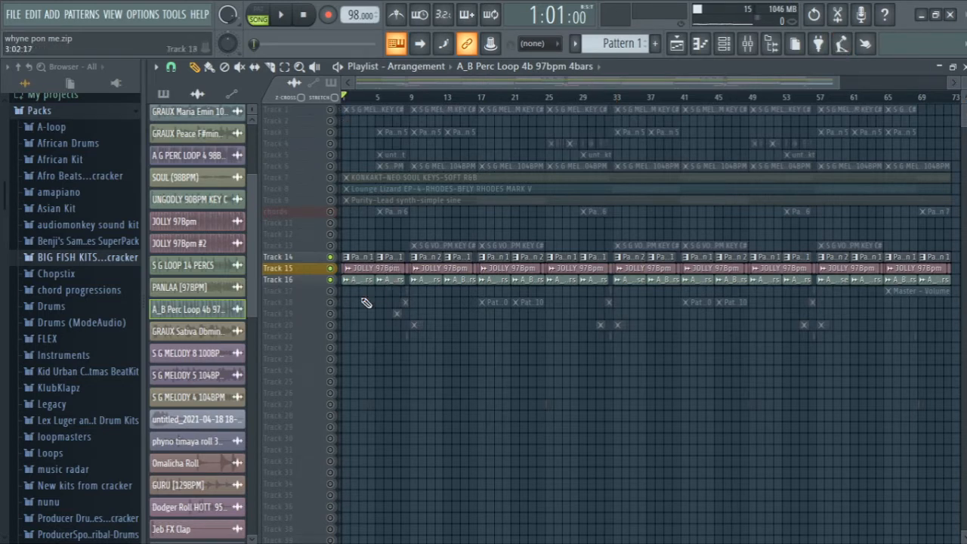
{"action": "left_click", "coordinate": [330, 291]}
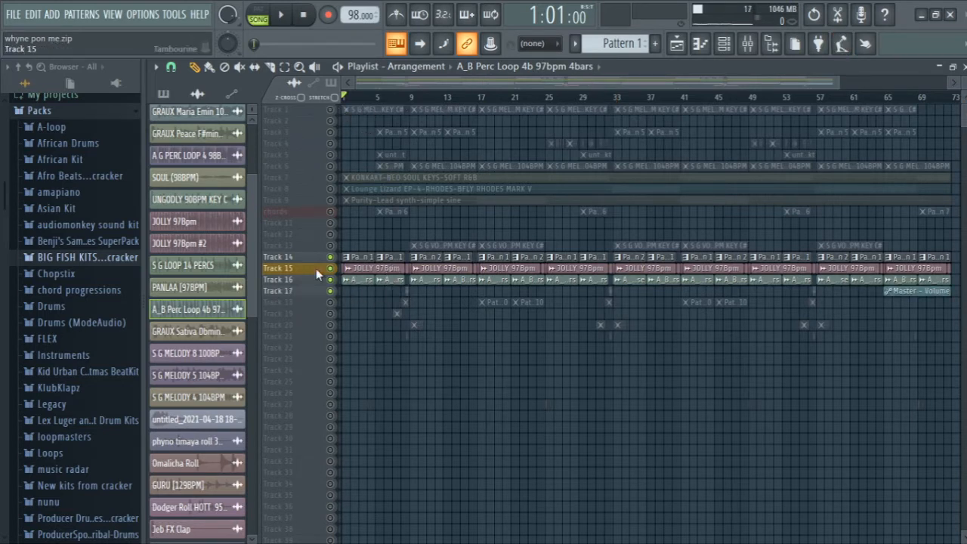
{"action": "left_click_drag", "start_coordinate": [333, 301], "coordinate": [332, 337]}
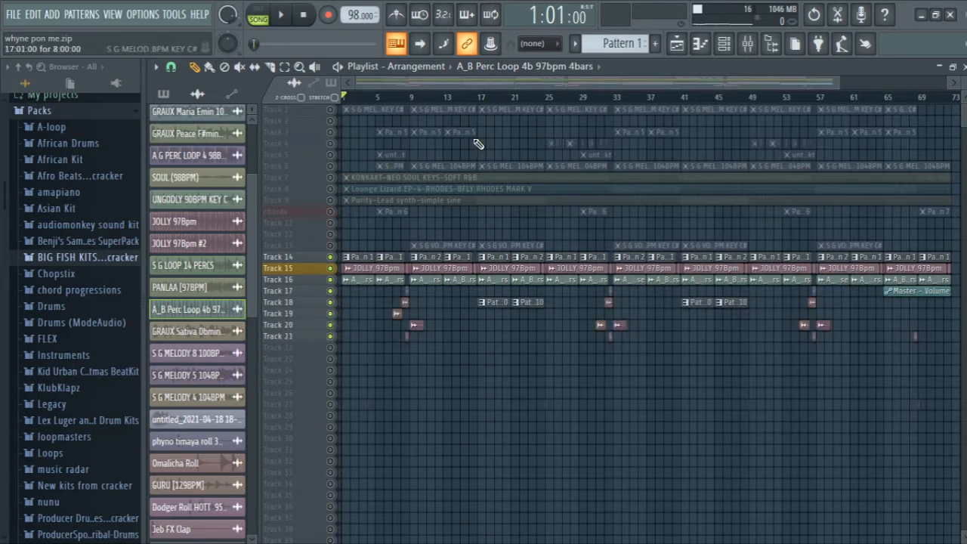
{"action": "left_click", "coordinate": [395, 98]}
{"action": "key", "text": "space"}
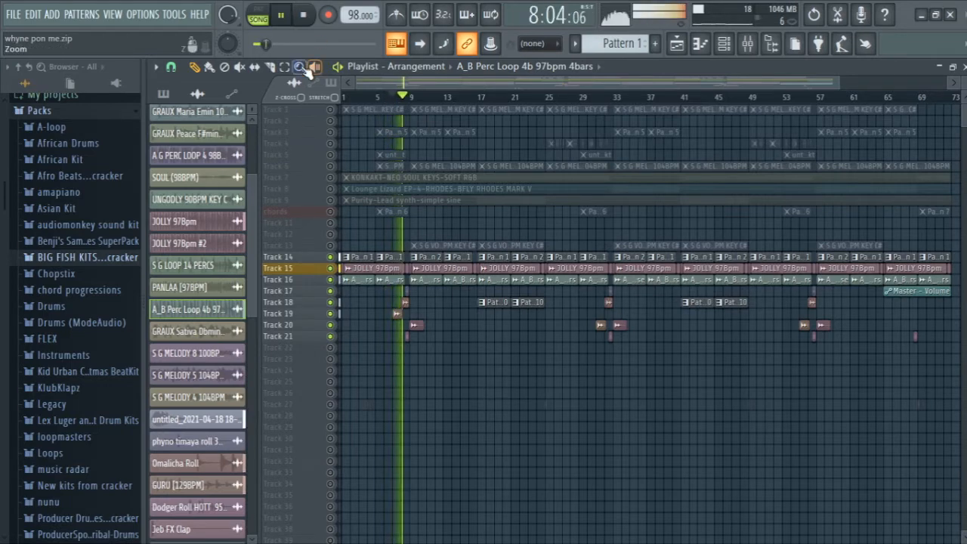
{"action": "left_click", "coordinate": [302, 67]}
{"action": "left_click_drag", "start_coordinate": [378, 261], "coordinate": [493, 386]}
{"action": "left_click_drag", "start_coordinate": [436, 194], "coordinate": [635, 440]}
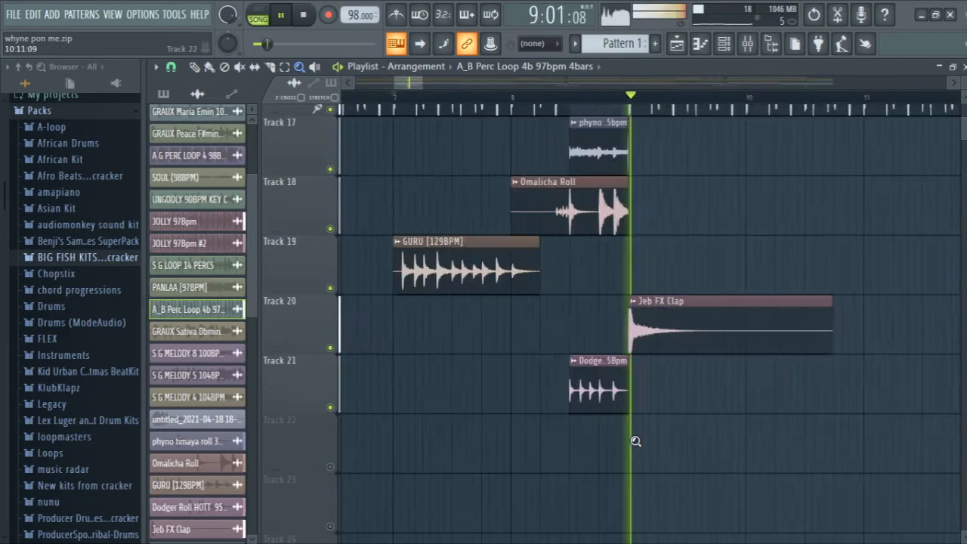
{"action": "key", "text": "space"}
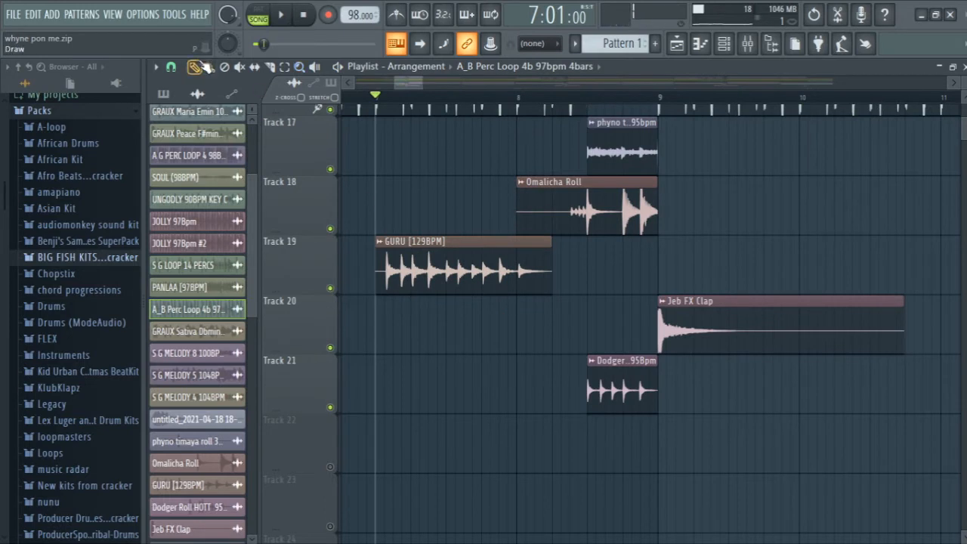
Step: Isolate the drum fills by soloing Track 19 and unmuting Tracks 17, 18, 20 and 21, and listen to them from bar 7
{"action": "left_click", "coordinate": [330, 288], "text": "ctrl"}
{"action": "left_click", "coordinate": [331, 407]}
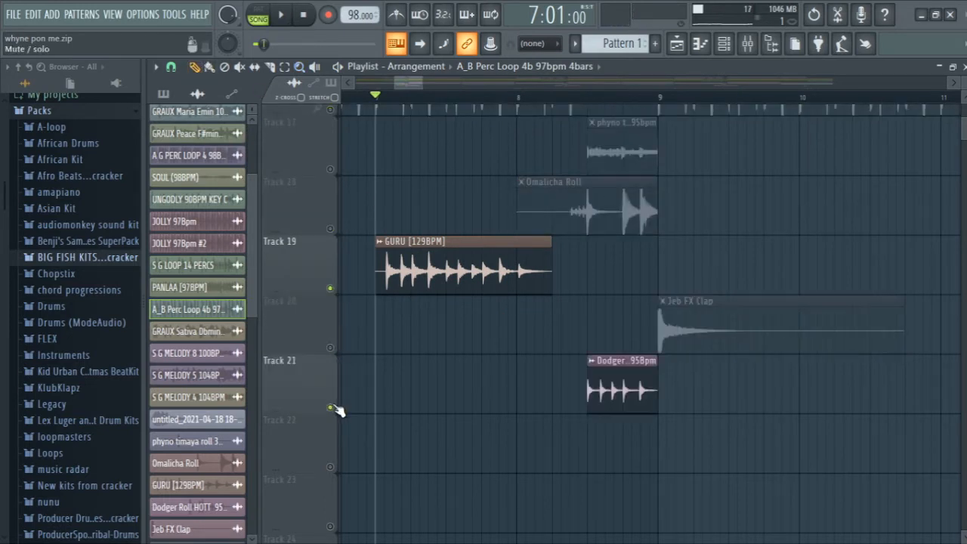
{"action": "left_click", "coordinate": [330, 348]}
{"action": "left_click", "coordinate": [331, 229]}
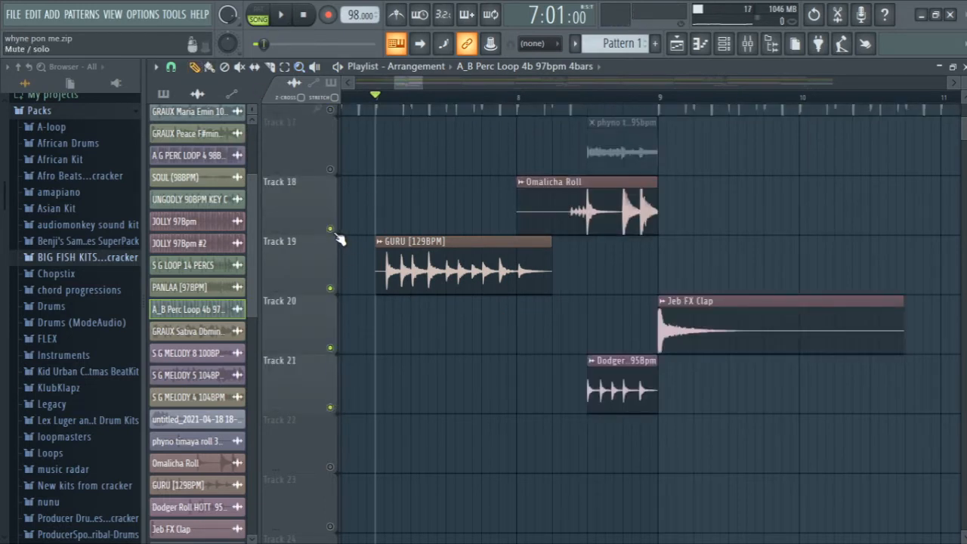
{"action": "left_click", "coordinate": [330, 169]}
{"action": "key", "text": "space"}
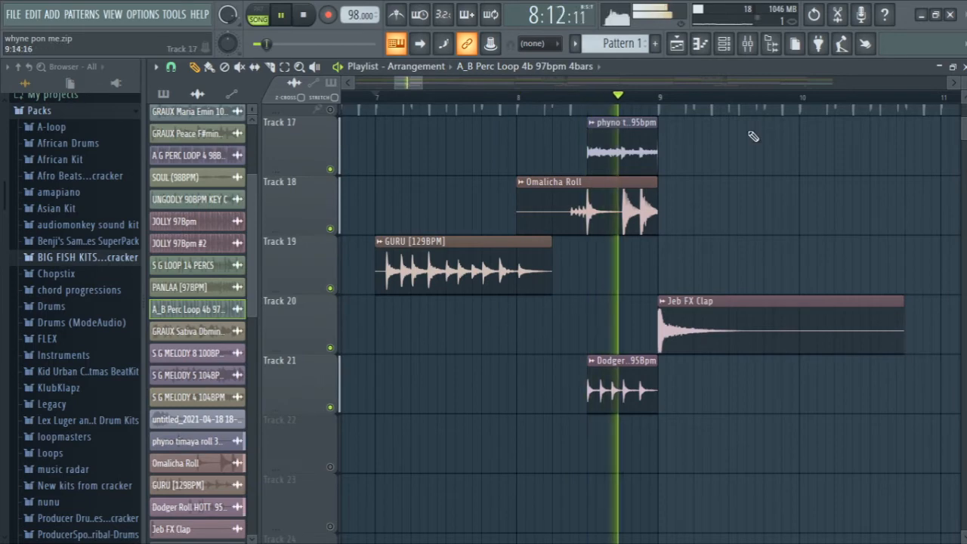
{"action": "scroll", "coordinate": [592, 381], "scroll_direction": "up", "scroll_amount": 4}
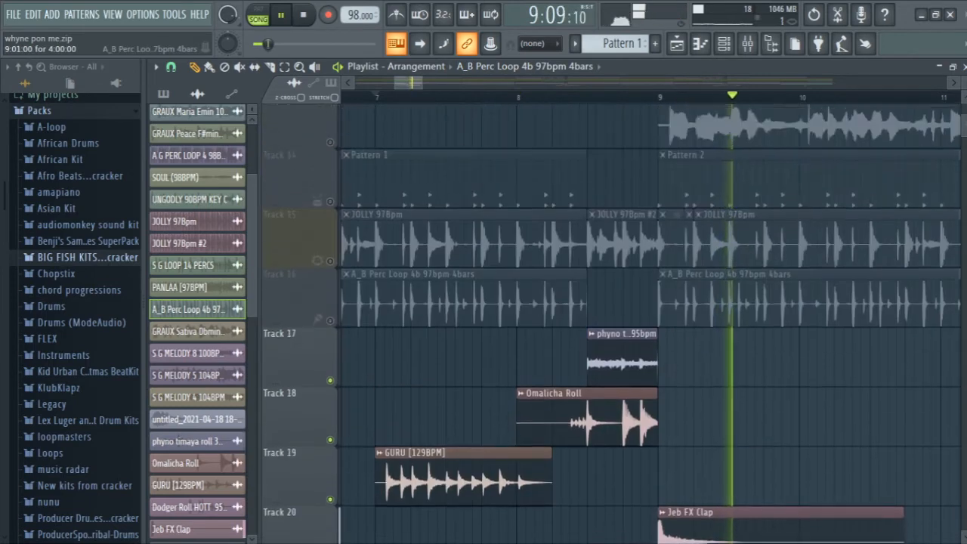
{"action": "key", "text": "space"}
Step: Inspect the sample settings of the phyno timaya roll 3 95bpm and Jeb FX Clap clips and close them
{"action": "double_click", "coordinate": [616, 370]}
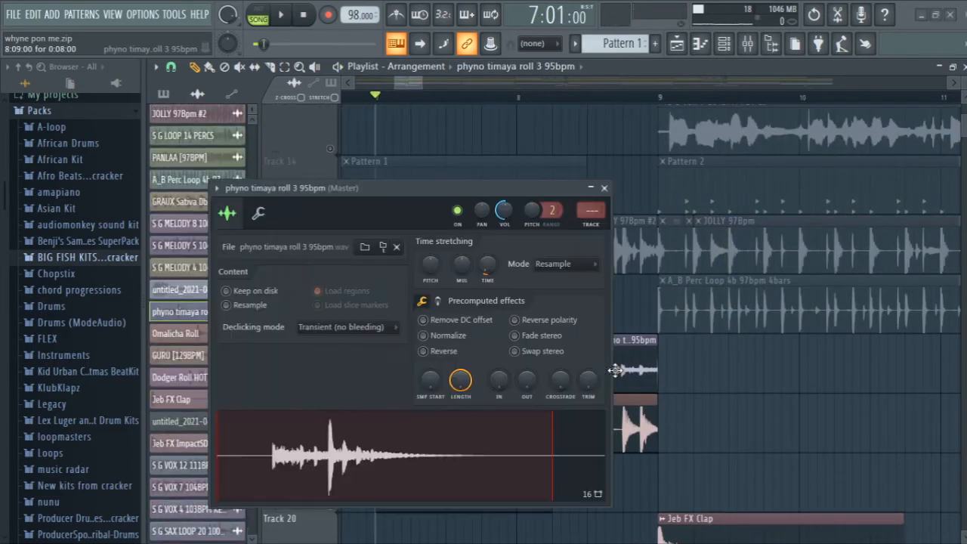
{"action": "double_click", "coordinate": [742, 533]}
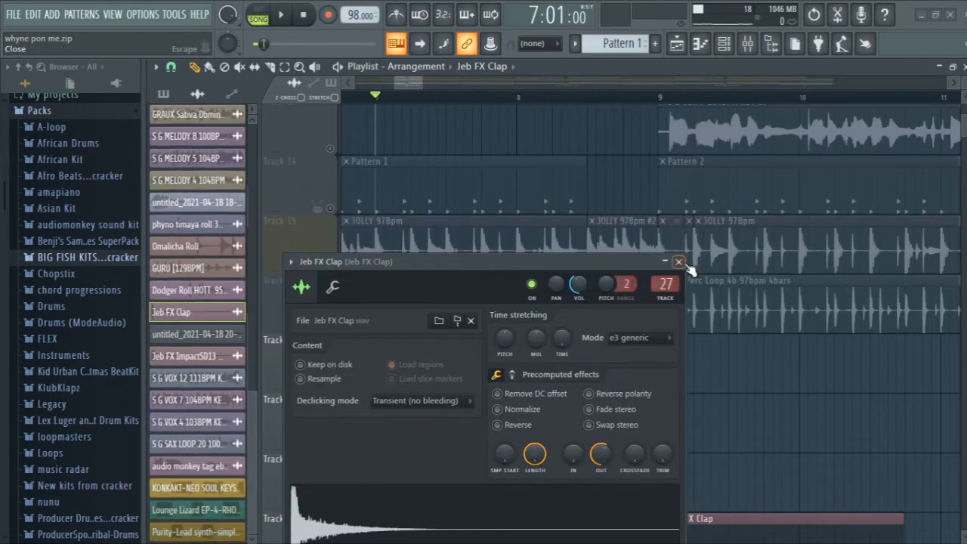
{"action": "left_click", "coordinate": [678, 262]}
Step: Unmute all tracks in the playlist to make the full arrangement audible again
{"action": "left_click", "coordinate": [300, 68]}
{"action": "right_click", "coordinate": [509, 246]}
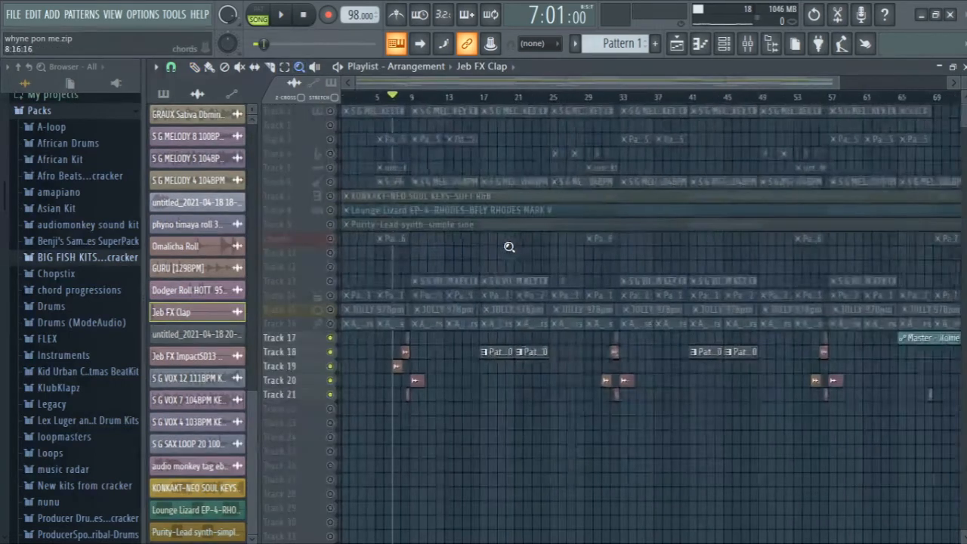
{"action": "left_click_drag", "start_coordinate": [376, 148], "coordinate": [440, 315]}
{"action": "right_click", "coordinate": [440, 315]}
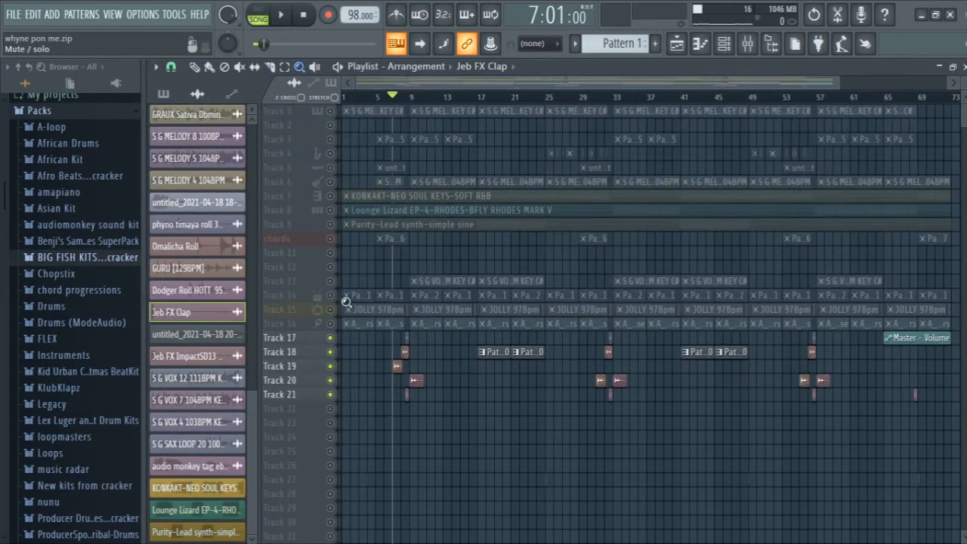
{"action": "left_click", "coordinate": [331, 299]}
{"action": "left_click_drag", "start_coordinate": [383, 171], "coordinate": [470, 334]}
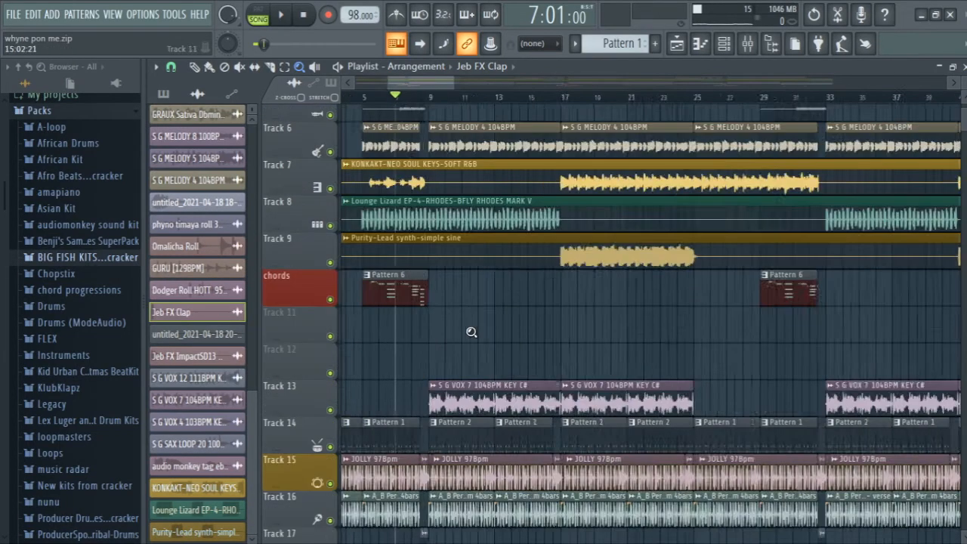
{"action": "right_click", "coordinate": [459, 260]}
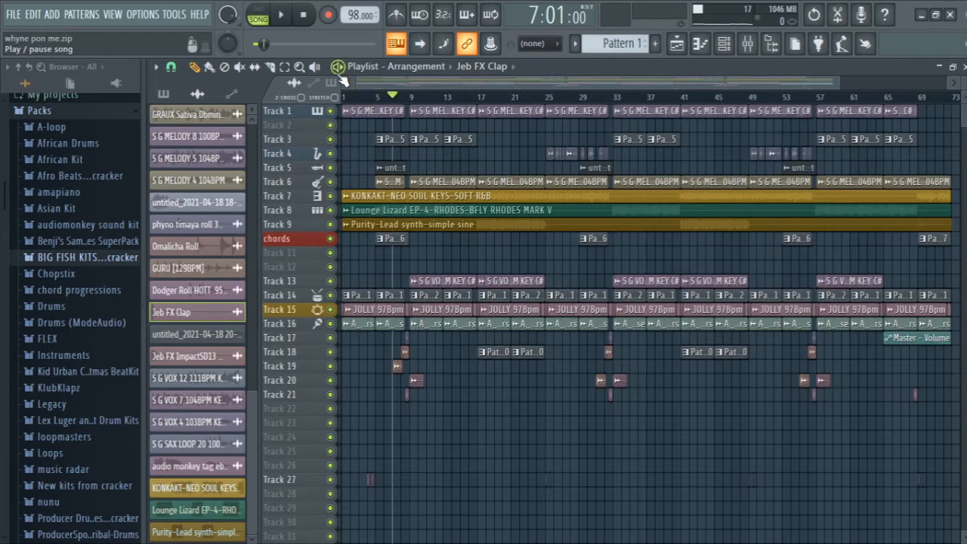
Step: Open Pattern 5 from Track 3 and look through its channels in the channel rack
{"action": "double_click", "coordinate": [398, 139]}
{"action": "left_click", "coordinate": [961, 67]}
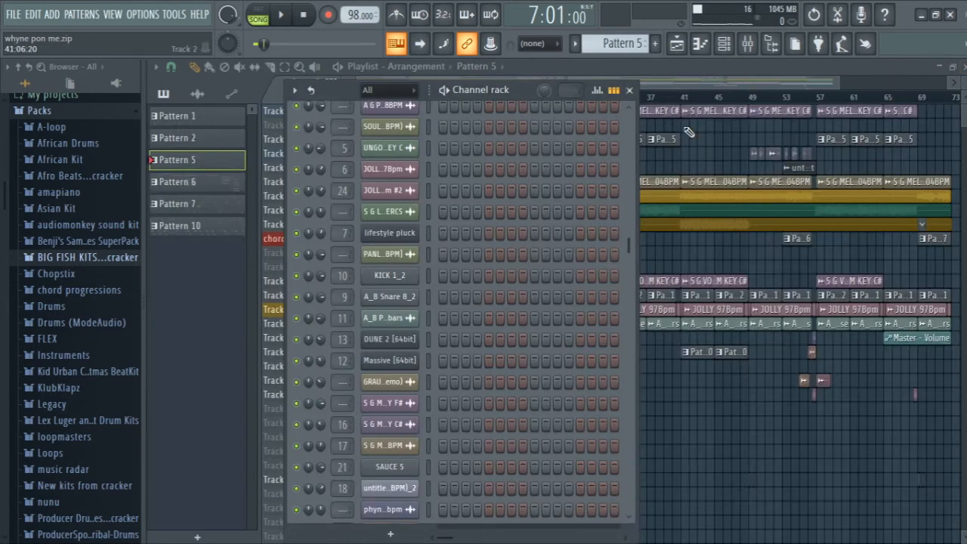
{"action": "left_click_drag", "start_coordinate": [633, 250], "coordinate": [594, 529]}
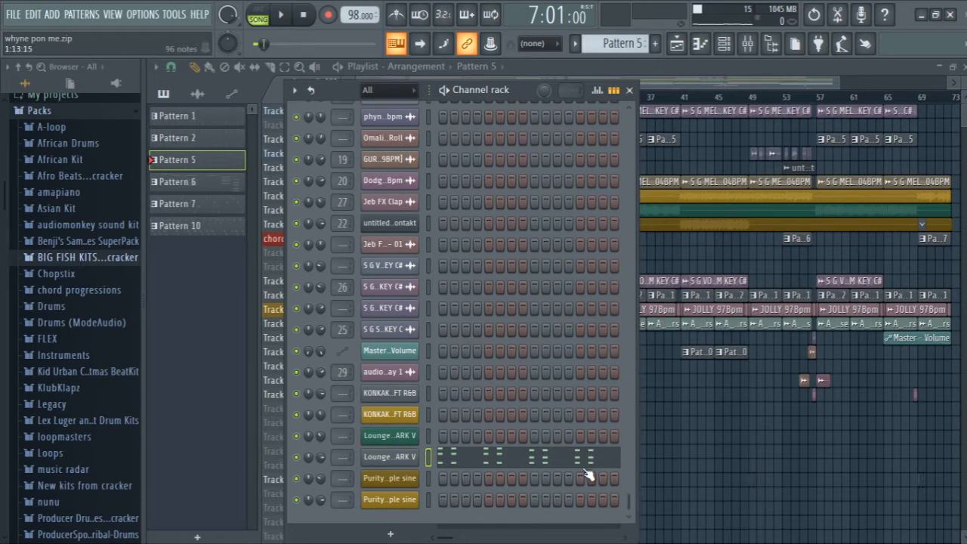
{"action": "left_click_drag", "start_coordinate": [629, 507], "coordinate": [628, 344]}
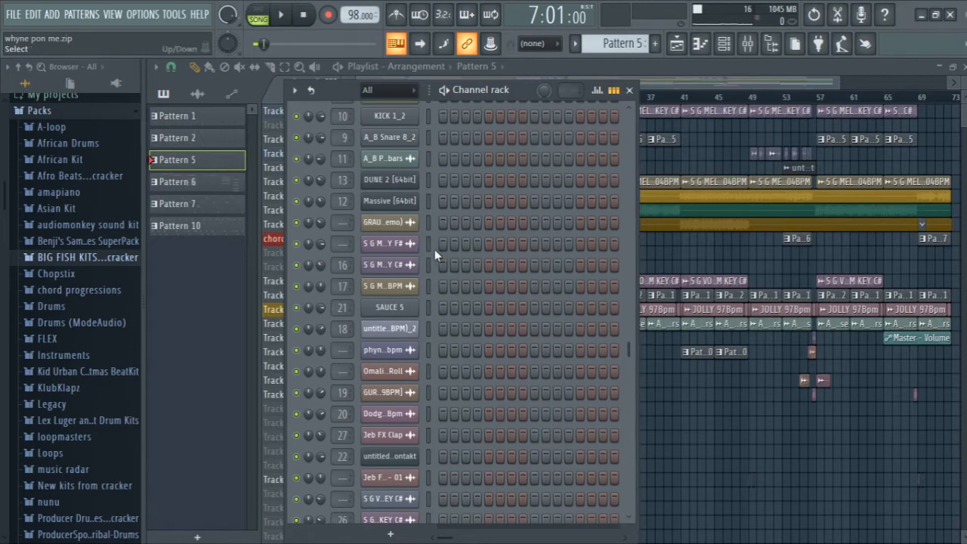
Step: Inspect the Massive [64bit] channel's 3 OCTAVE SUB preset and the effects on its mixer track
{"action": "left_click", "coordinate": [399, 200]}
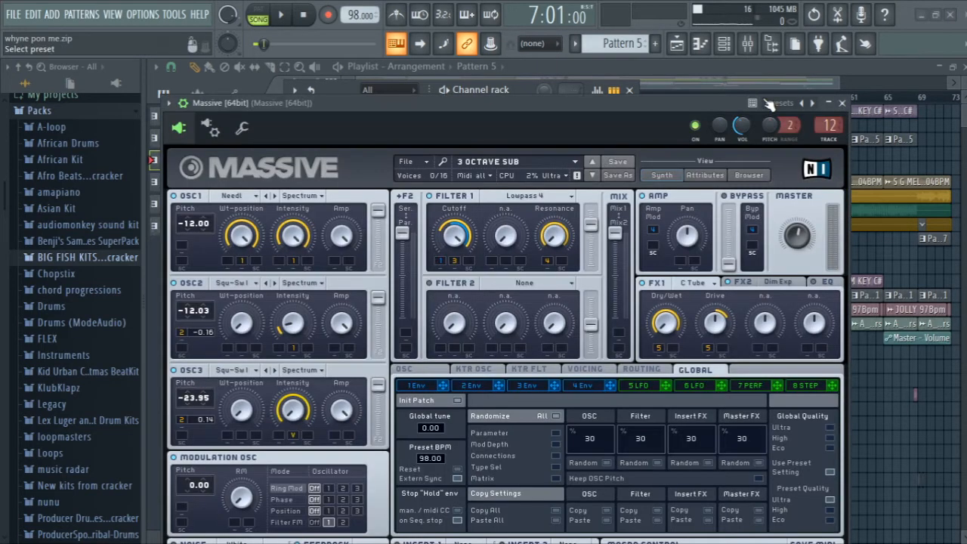
{"action": "left_click", "coordinate": [843, 104]}
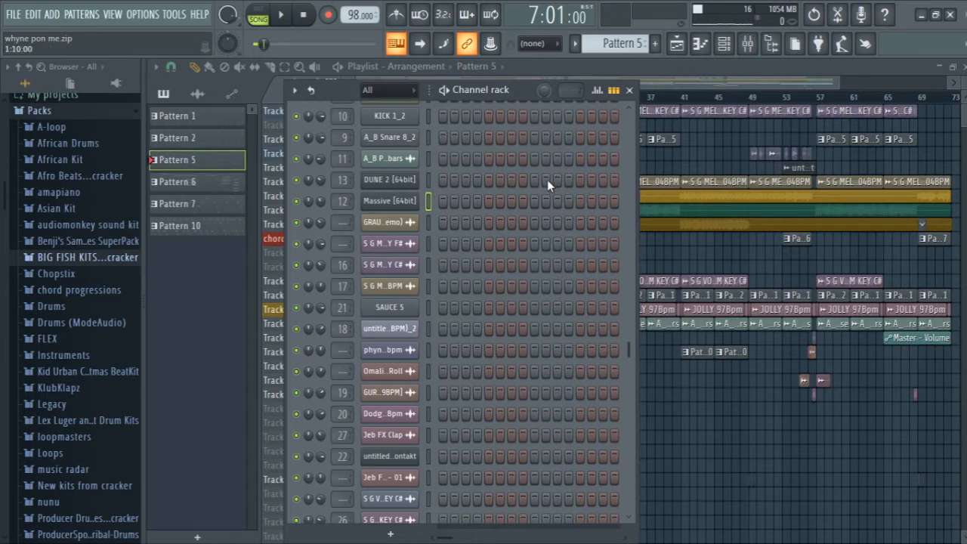
{"action": "left_click", "coordinate": [410, 201]}
{"action": "left_click", "coordinate": [759, 51]}
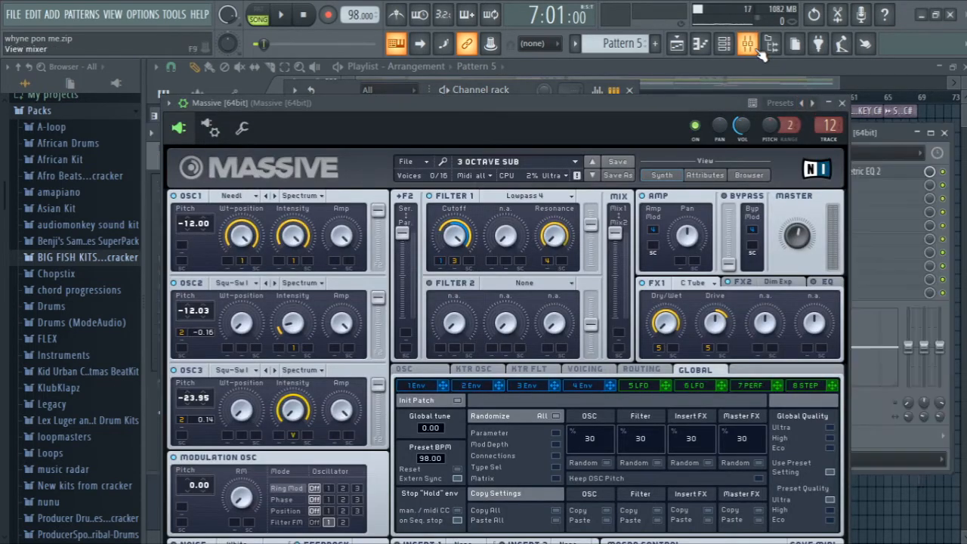
{"action": "left_click", "coordinate": [843, 105]}
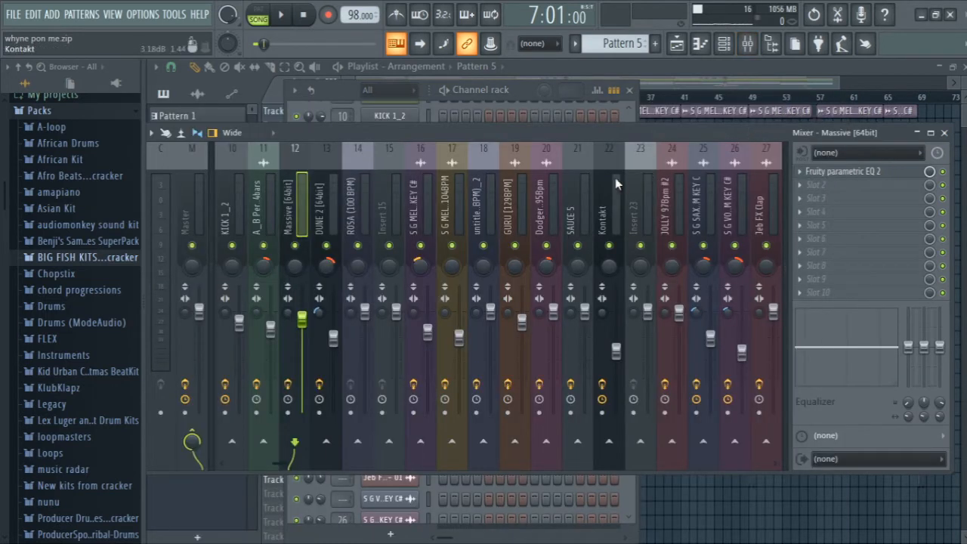
{"action": "left_click", "coordinate": [287, 414]}
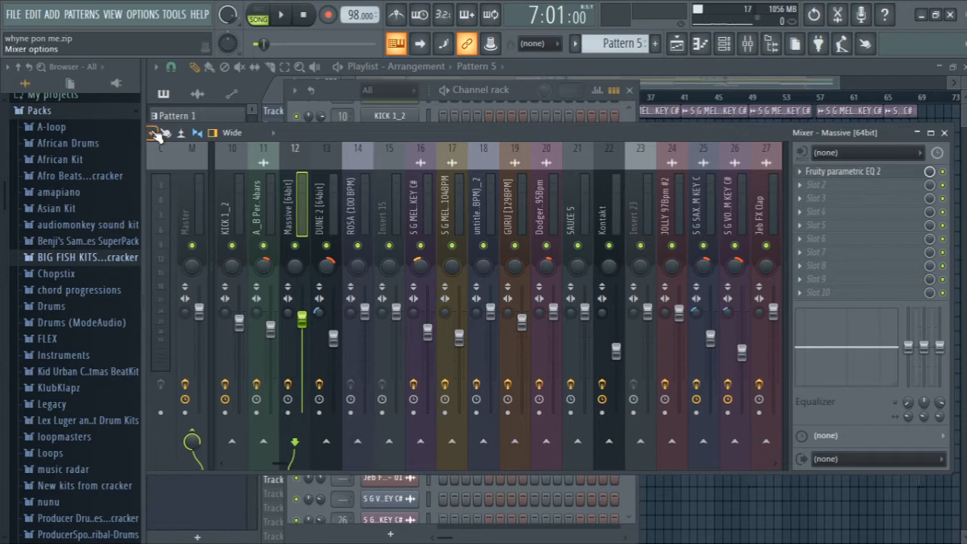
Step: Arm the Massive [64bit] mixer track for disk recording
{"action": "left_click", "coordinate": [155, 134]}
{"action": "mouse_move", "coordinate": [249, 84]}
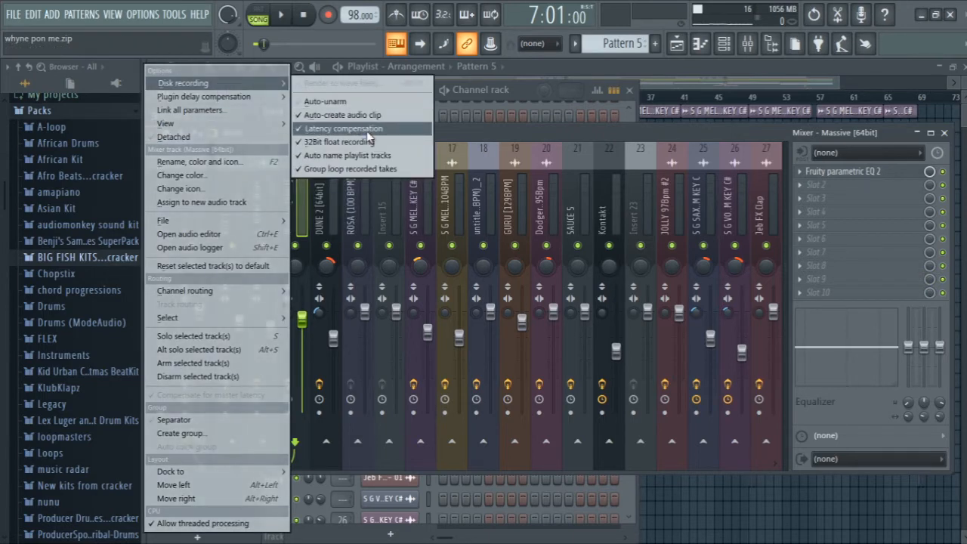
{"action": "left_click", "coordinate": [489, 127]}
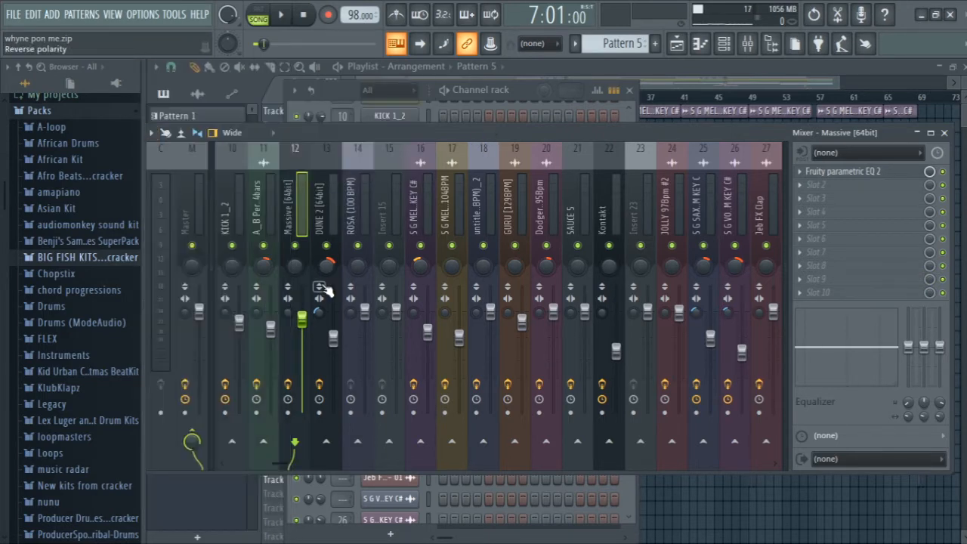
{"action": "left_click", "coordinate": [288, 413]}
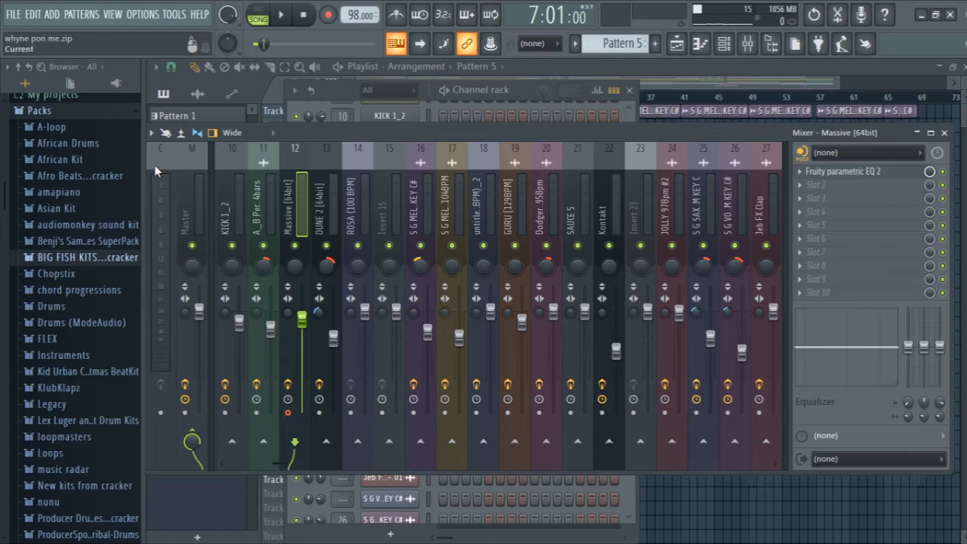
Step: Review the mixer's disk recording options, including Render to wave file(s), for the armed Massive track
{"action": "left_click", "coordinate": [152, 136]}
{"action": "mouse_move", "coordinate": [183, 83]}
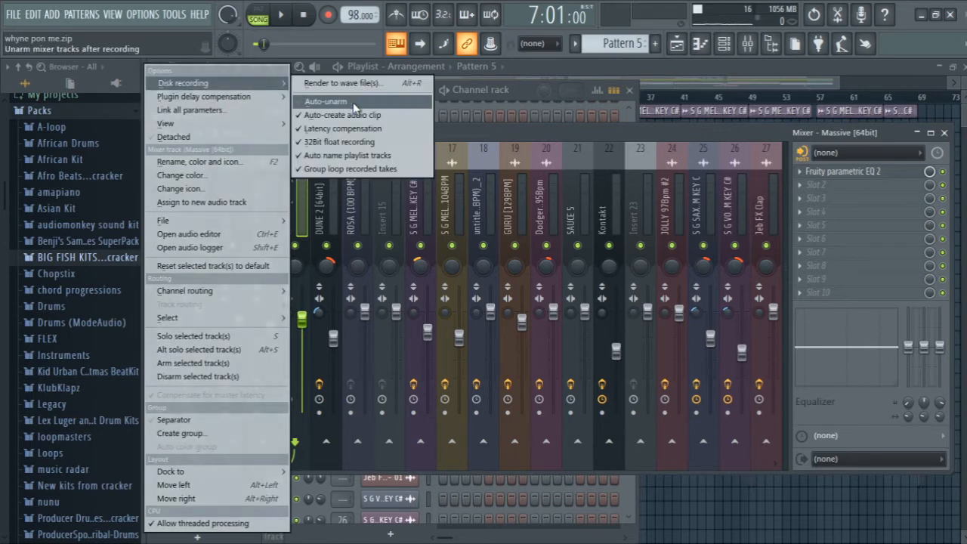
{"action": "left_click", "coordinate": [540, 95]}
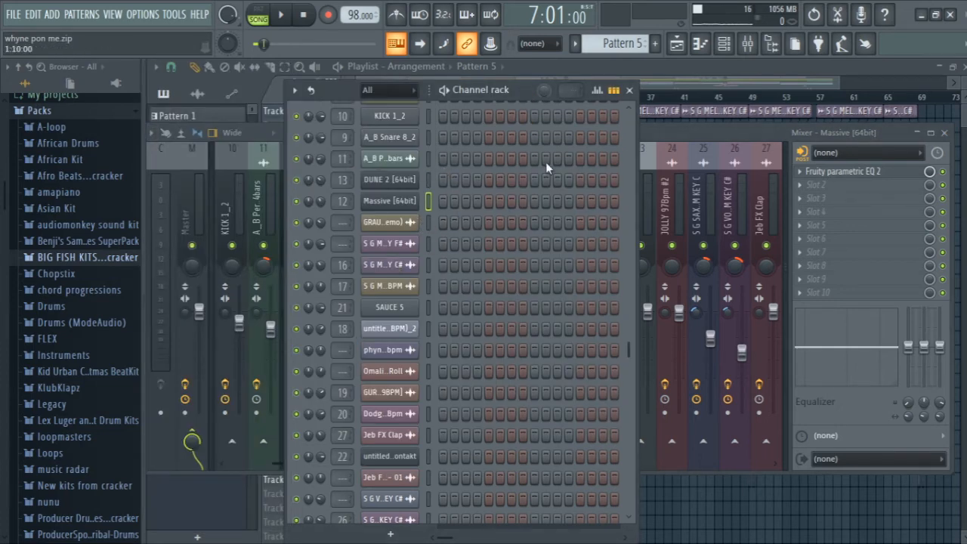
{"action": "left_click", "coordinate": [698, 132]}
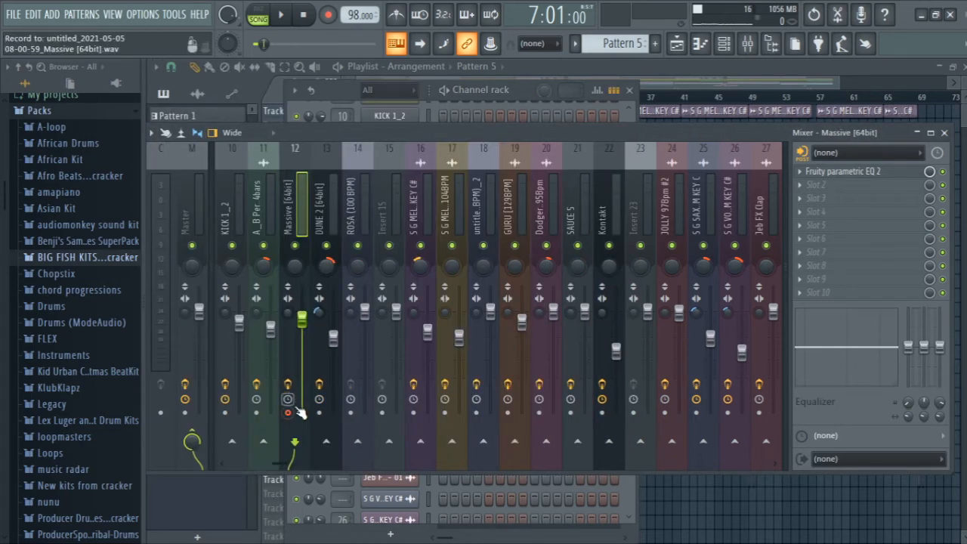
Step: Look through the last channels in Pattern 5's channel rack and return to the playlist
{"action": "left_click", "coordinate": [520, 92]}
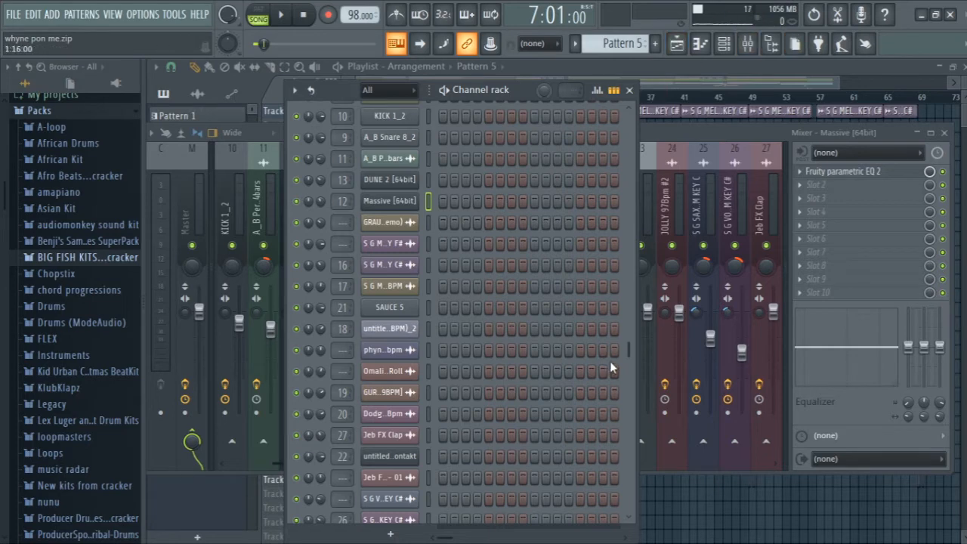
{"action": "left_click_drag", "start_coordinate": [628, 352], "coordinate": [625, 538]}
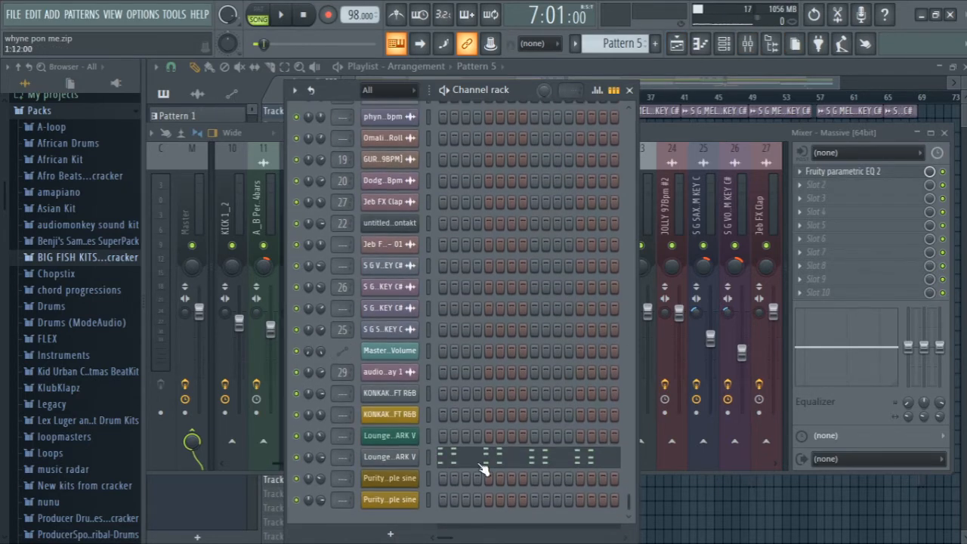
{"action": "left_click", "coordinate": [685, 91]}
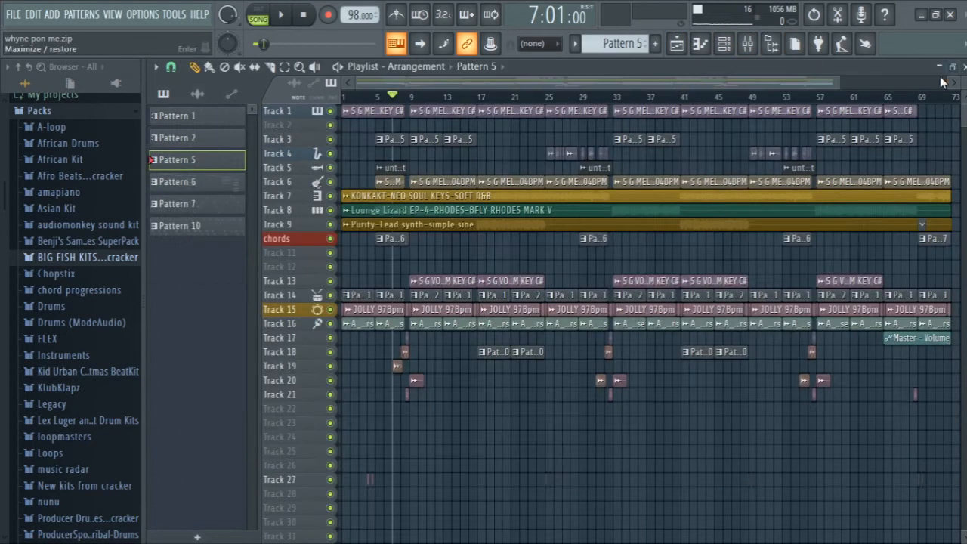
Step: Solo Track 8 with the Lounge Lizard clip and play it from bar 5
{"action": "left_click_drag", "start_coordinate": [963, 85], "coordinate": [964, 83]}
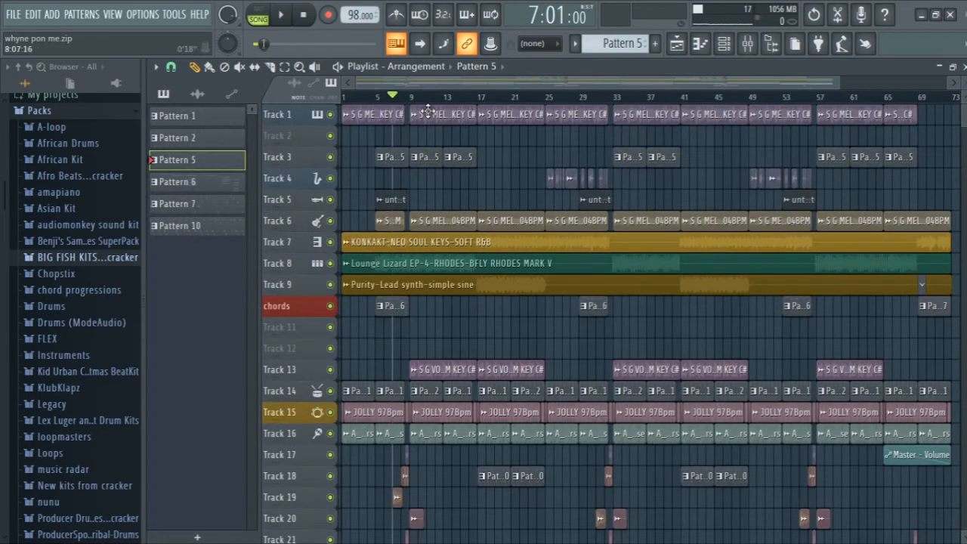
{"action": "left_click_drag", "start_coordinate": [364, 180], "coordinate": [499, 425]}
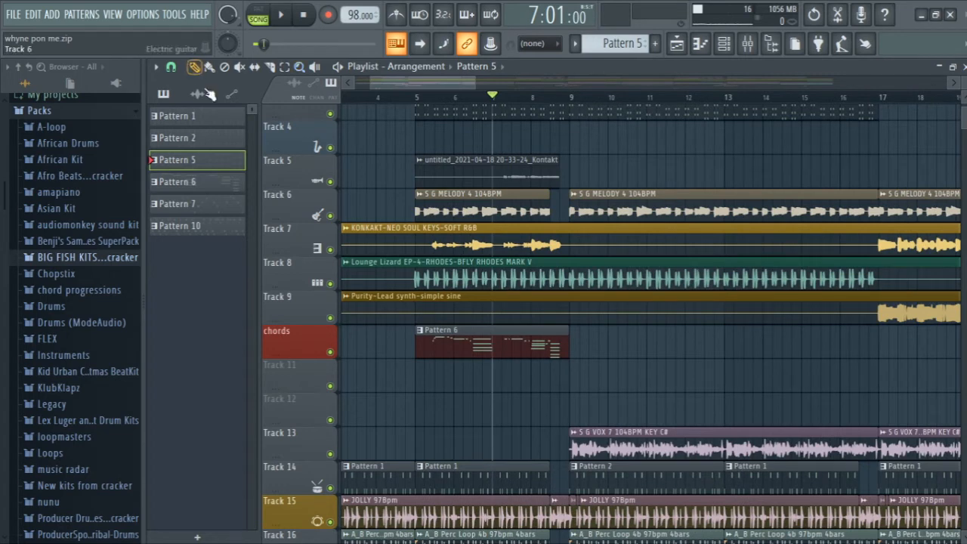
{"action": "right_click", "coordinate": [329, 284]}
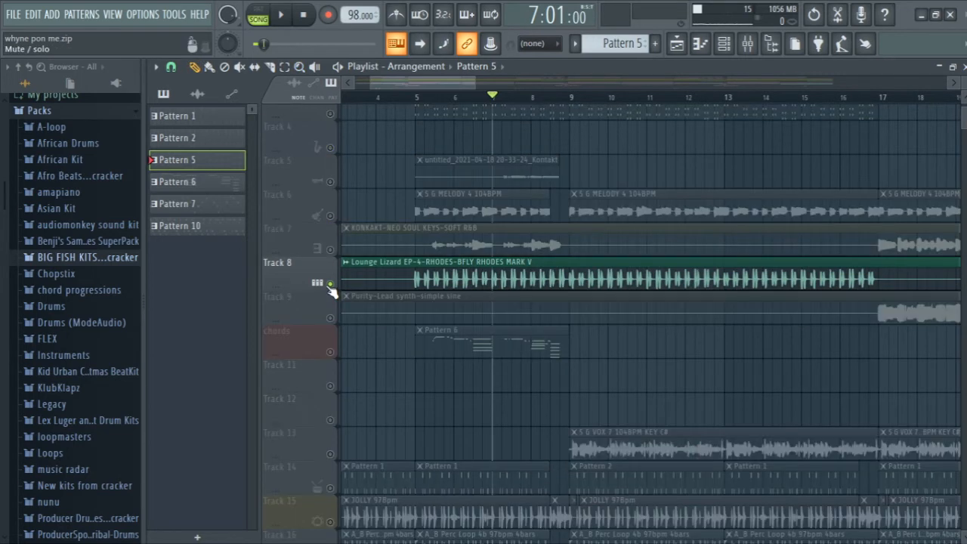
{"action": "left_click", "coordinate": [417, 103]}
{"action": "key", "text": "space"}
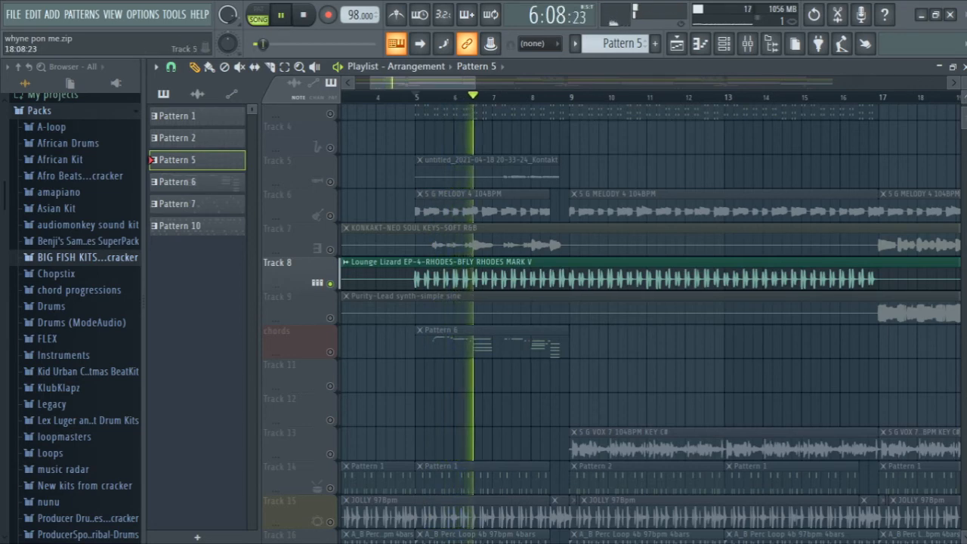
Step: Unmute Tracks 14, 15 and 16 and play them together with the soloed Lounge Lizard track
{"action": "scroll", "coordinate": [459, 367], "scroll_direction": "down", "scroll_amount": 6}
{"action": "key", "text": "space"}
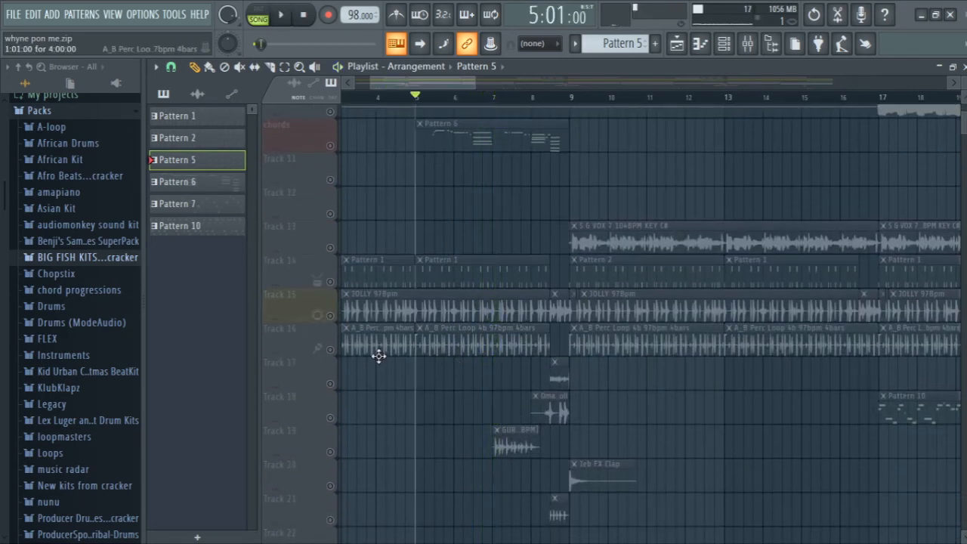
{"action": "left_click", "coordinate": [329, 349]}
{"action": "left_click", "coordinate": [330, 315]}
{"action": "left_click", "coordinate": [329, 281]}
{"action": "key", "text": "space"}
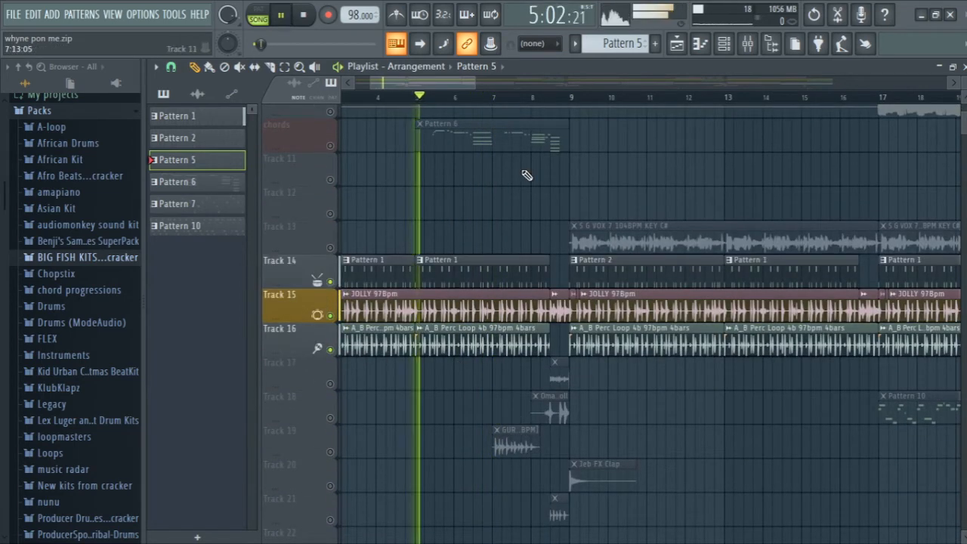
Step: Unmute Track 1 during playback, stop the song and unmute Track 3
{"action": "scroll", "coordinate": [412, 262], "scroll_direction": "up", "scroll_amount": 9}
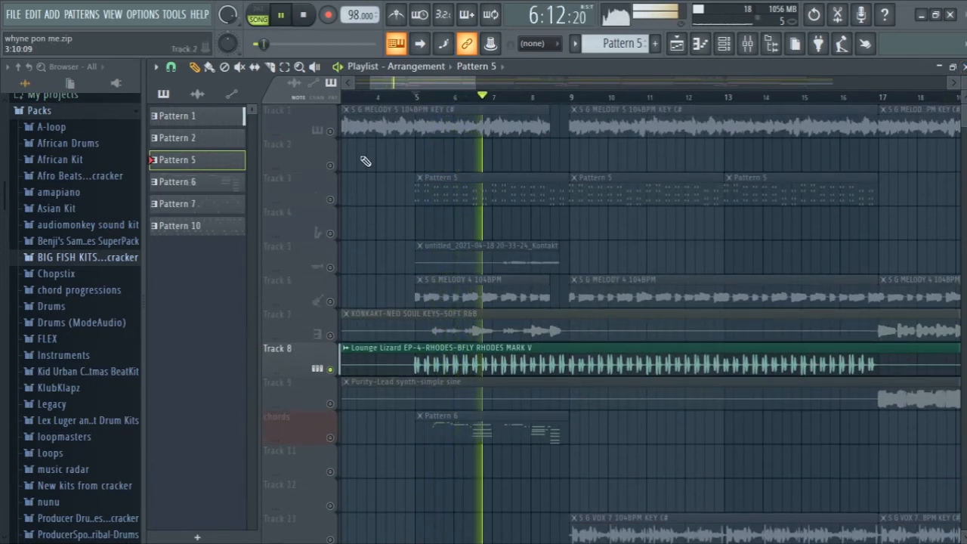
{"action": "left_click", "coordinate": [329, 130]}
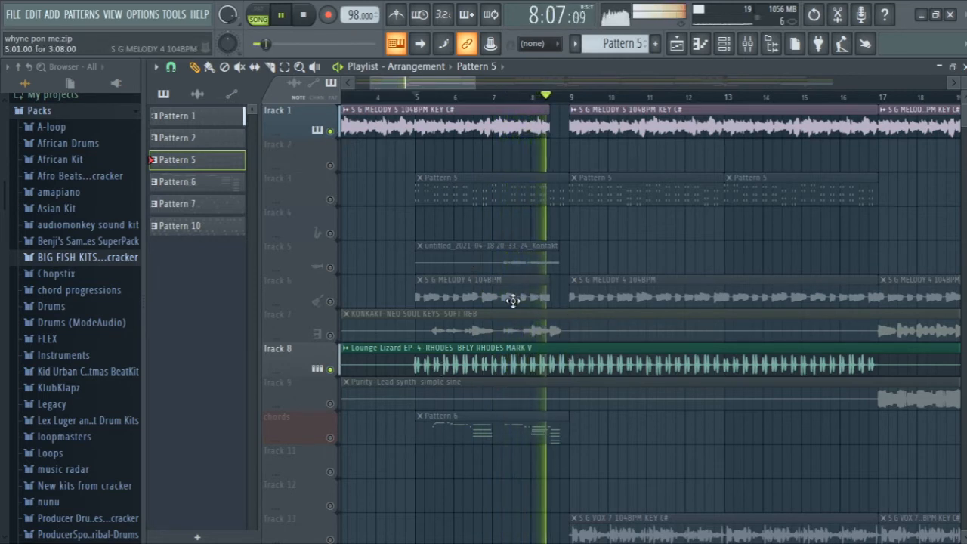
{"action": "key", "text": "space"}
{"action": "left_click", "coordinate": [329, 199]}
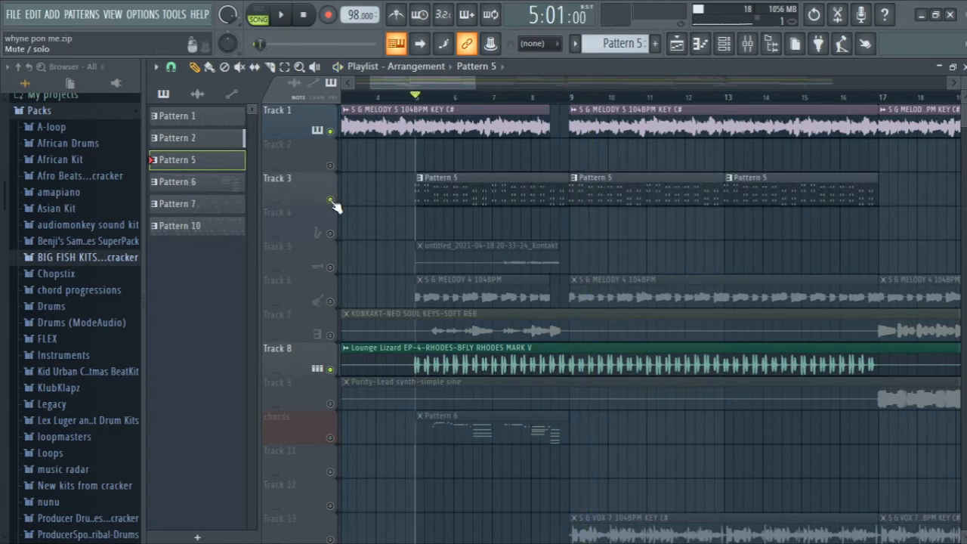
Step: Open Pattern 5 from Track 3, inspect the Lounge Lizard EP-4-RHODES-BFLY RHODES MARK V channel settings and close them
{"action": "double_click", "coordinate": [482, 186]}
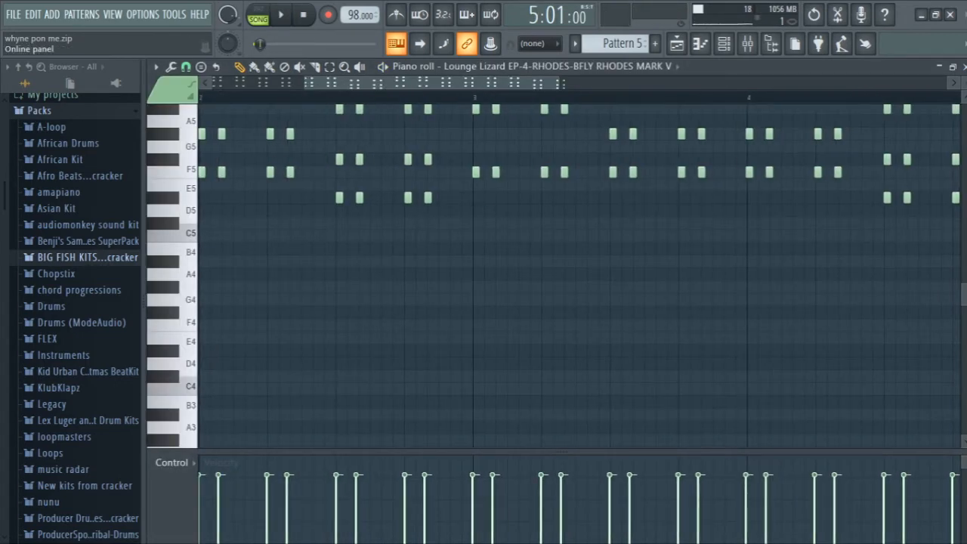
{"action": "left_click", "coordinate": [964, 68]}
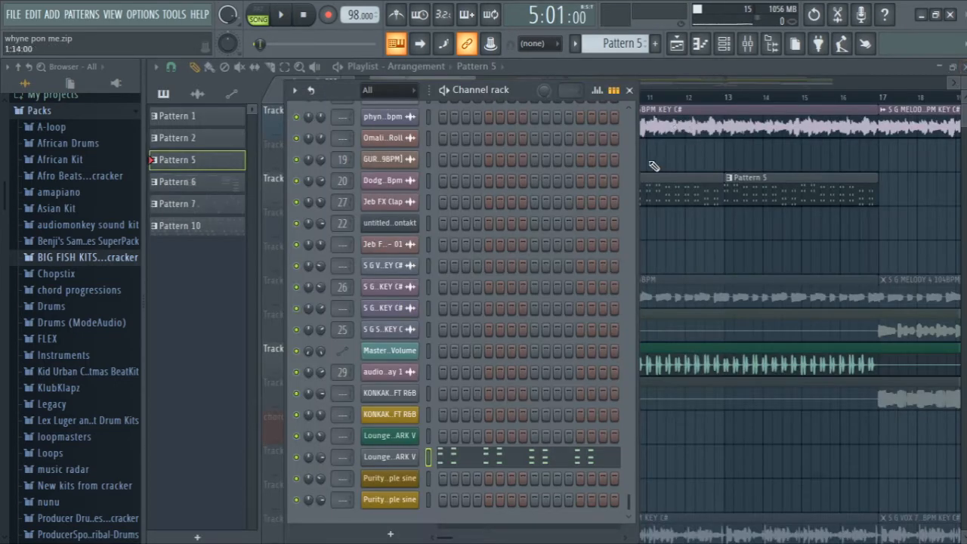
{"action": "left_click", "coordinate": [382, 457]}
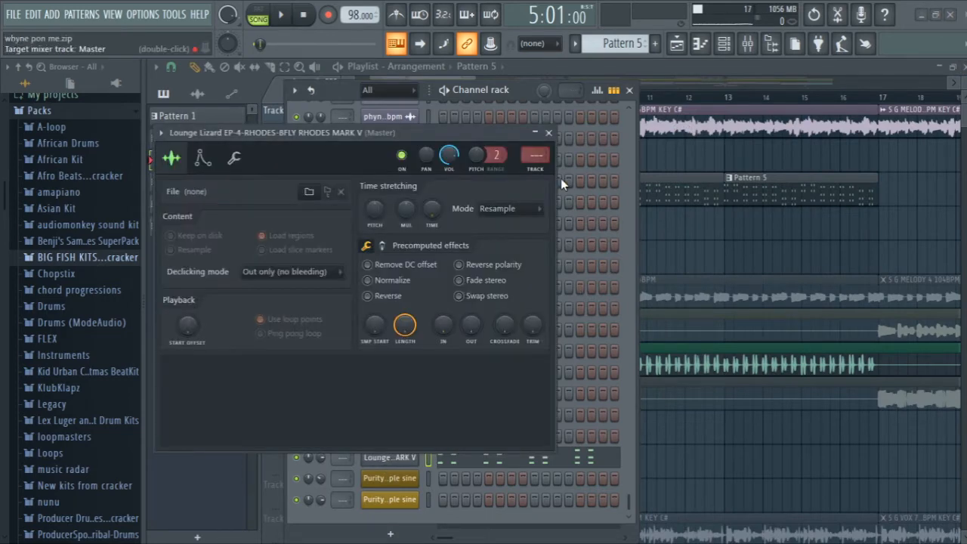
{"action": "left_click", "coordinate": [549, 133]}
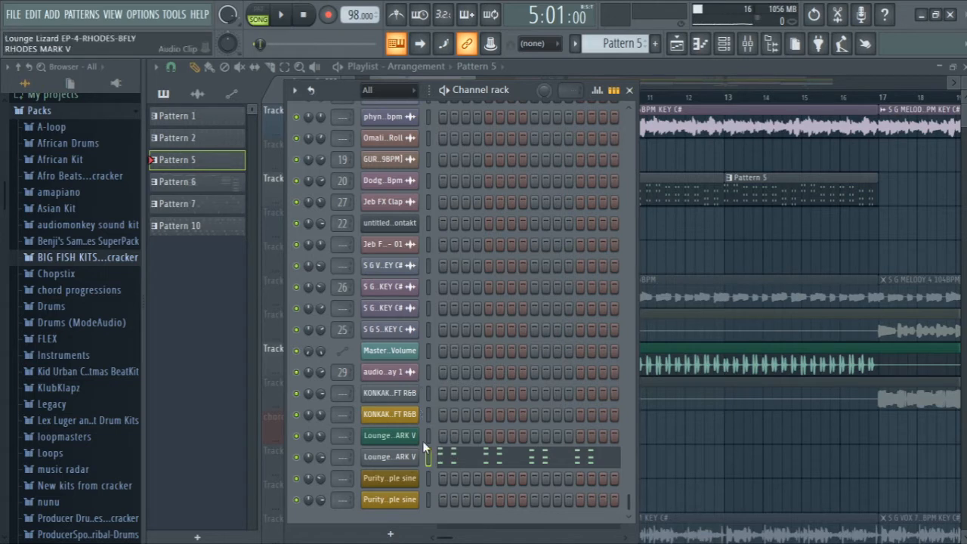
{"action": "left_click", "coordinate": [410, 458]}
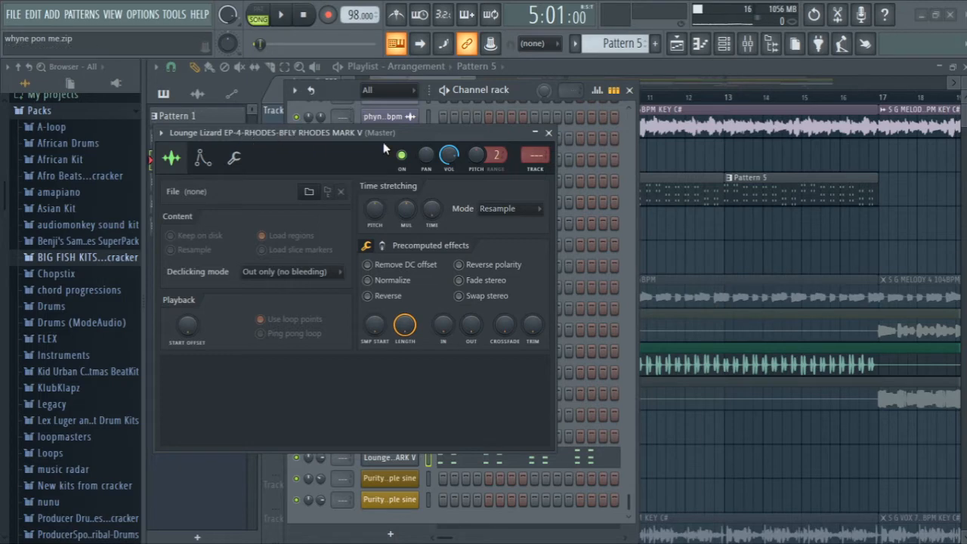
{"action": "left_click", "coordinate": [549, 133]}
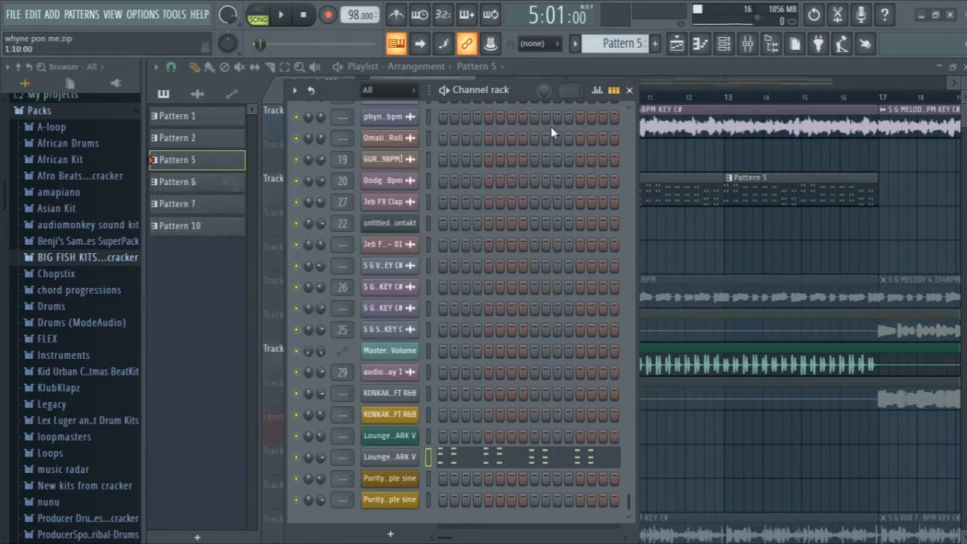
Step: View the Lounge Lizard notes of Pattern 5 in the piano roll during playback and return to the playlist
{"action": "left_click", "coordinate": [512, 462]}
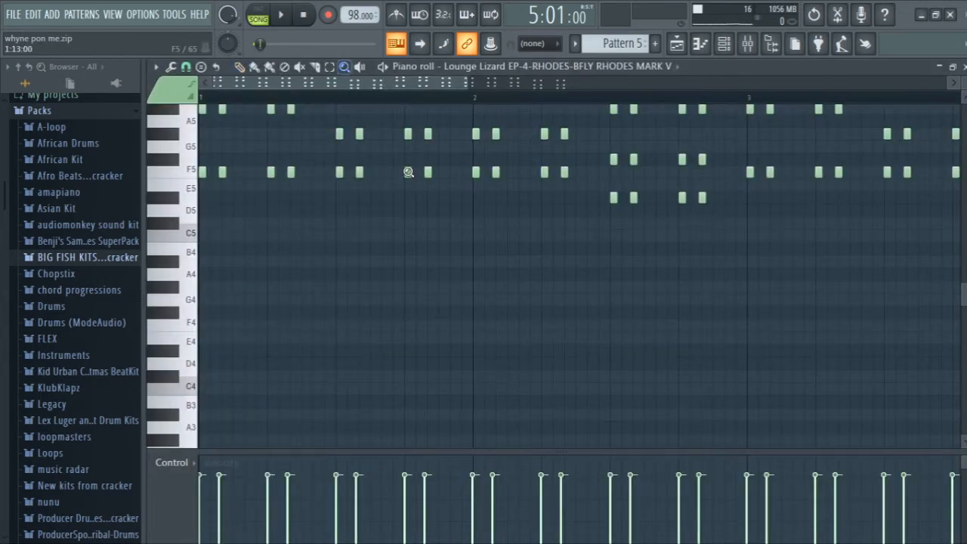
{"action": "right_click", "coordinate": [408, 172]}
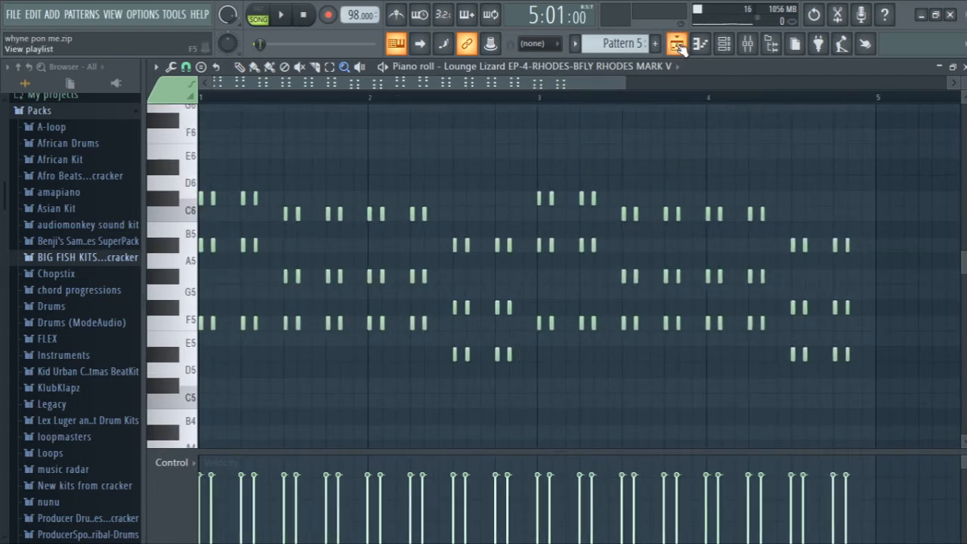
{"action": "key", "text": "space"}
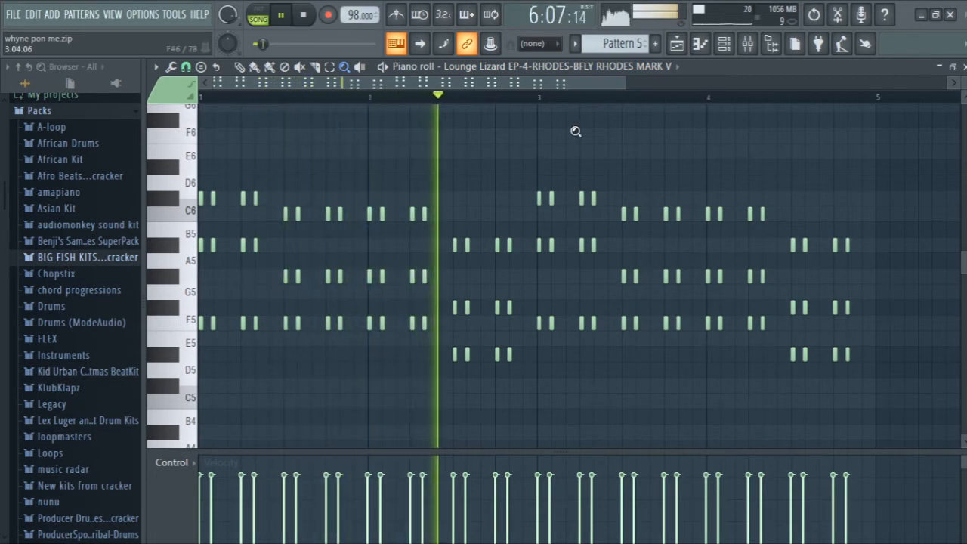
{"action": "key", "text": "space"}
{"action": "left_click", "coordinate": [686, 58]}
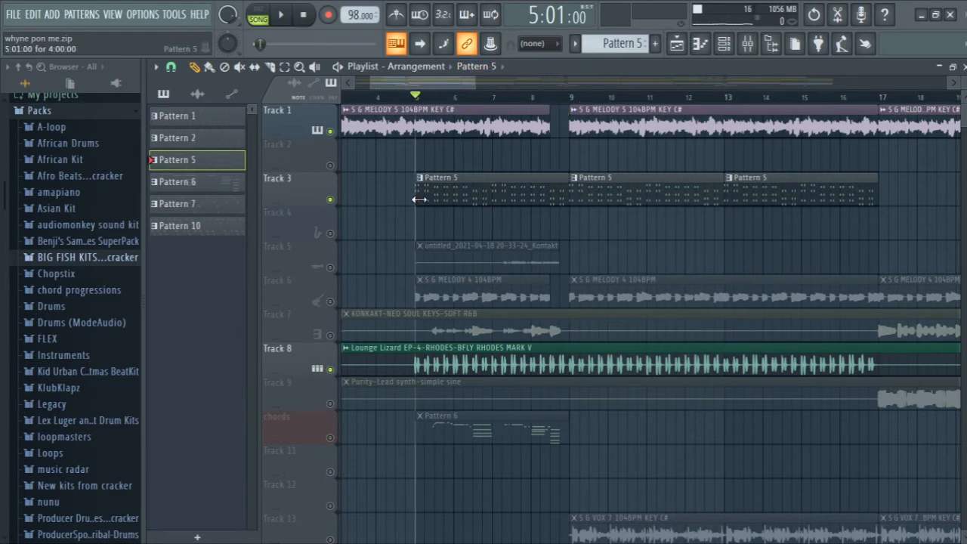
Step: Unmute Track 7, compare playback with Track 1 off and on, and mute Track 8, replaying from bar 5
{"action": "left_click", "coordinate": [332, 336]}
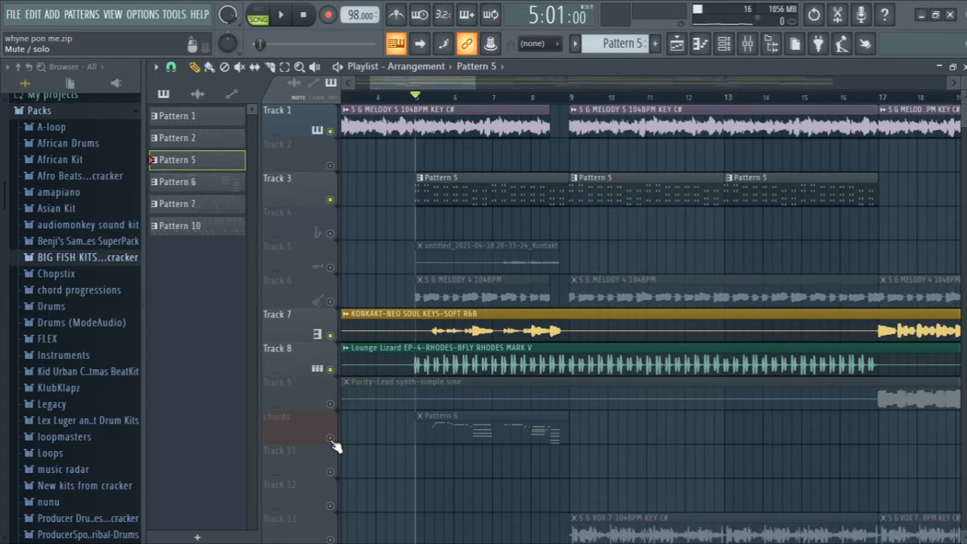
{"action": "key", "text": "space"}
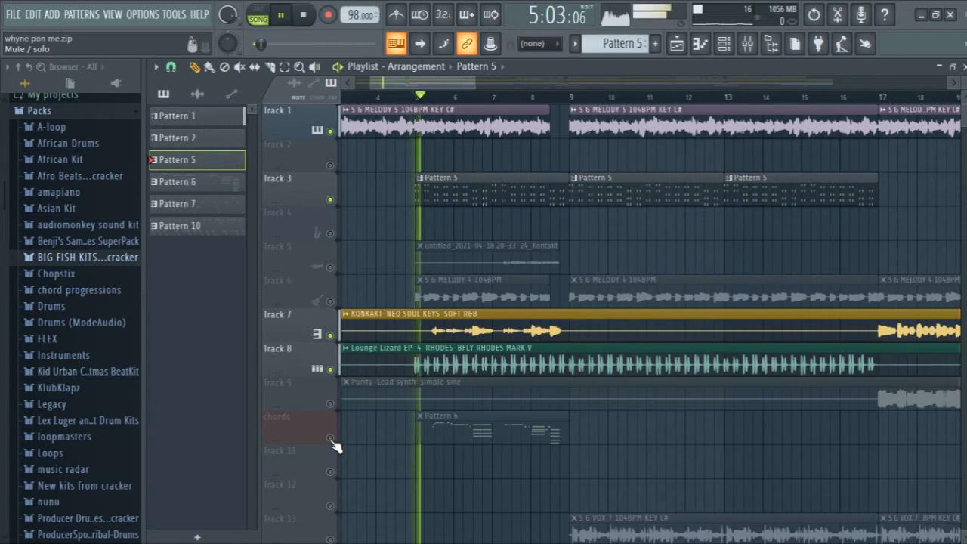
{"action": "left_click", "coordinate": [330, 131]}
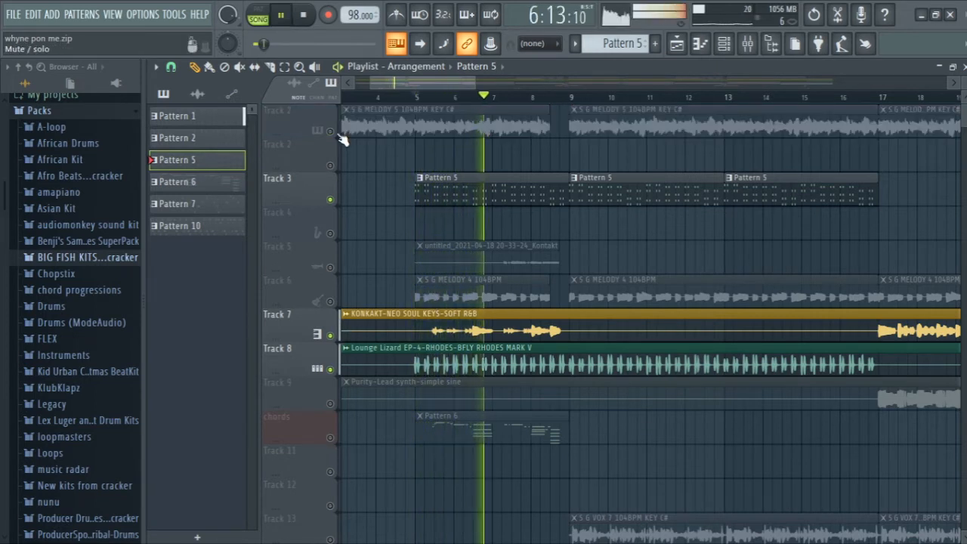
{"action": "left_click", "coordinate": [330, 131]}
{"action": "left_click", "coordinate": [329, 369]}
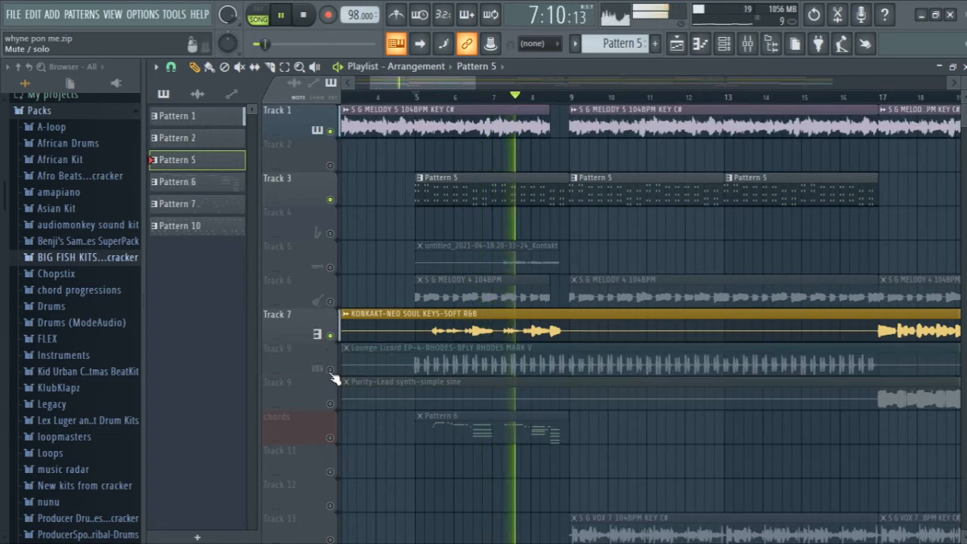
{"action": "left_click", "coordinate": [420, 96]}
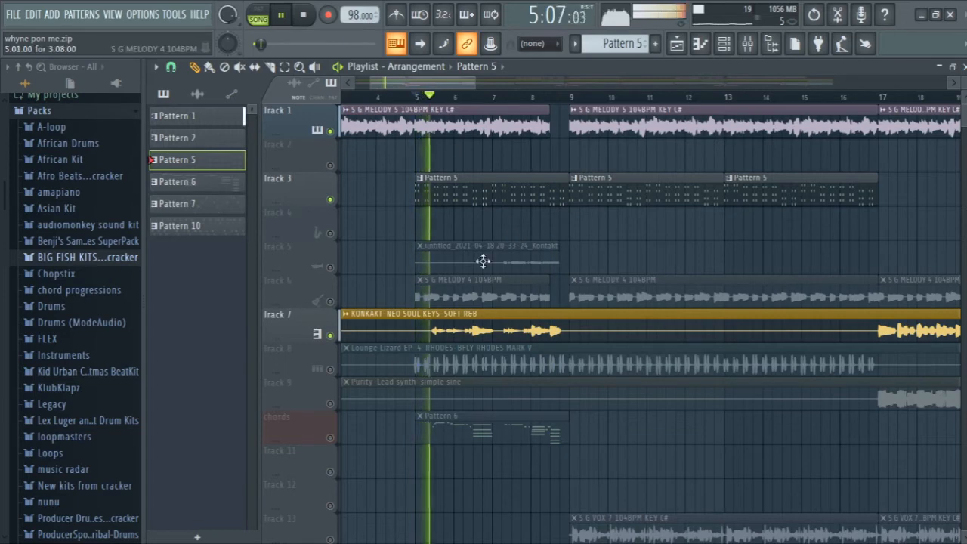
Step: Unmute the chords track and open its Pattern 6 clip in the piano roll to view the notes
{"action": "left_click", "coordinate": [336, 438]}
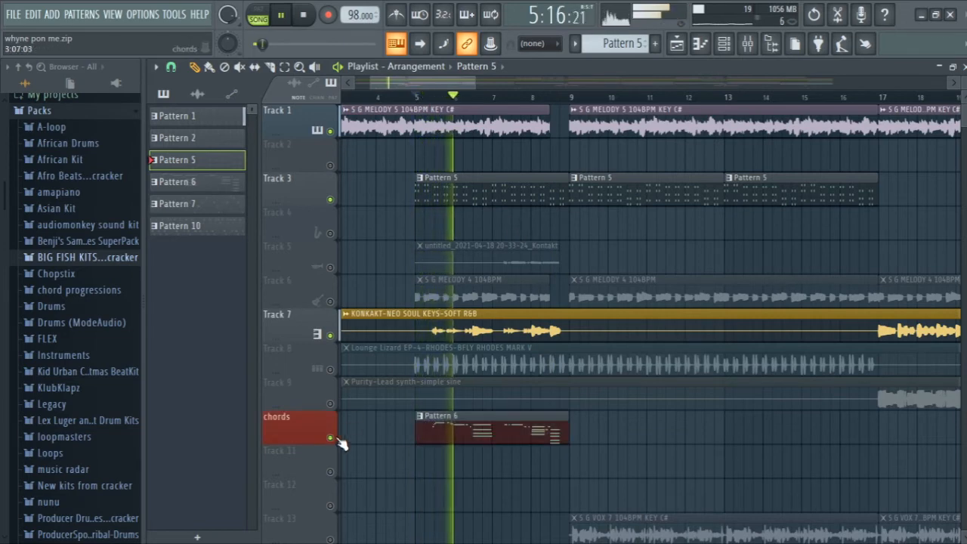
{"action": "double_click", "coordinate": [427, 431]}
{"action": "scroll", "coordinate": [458, 267], "scroll_direction": "up", "scroll_amount": 3}
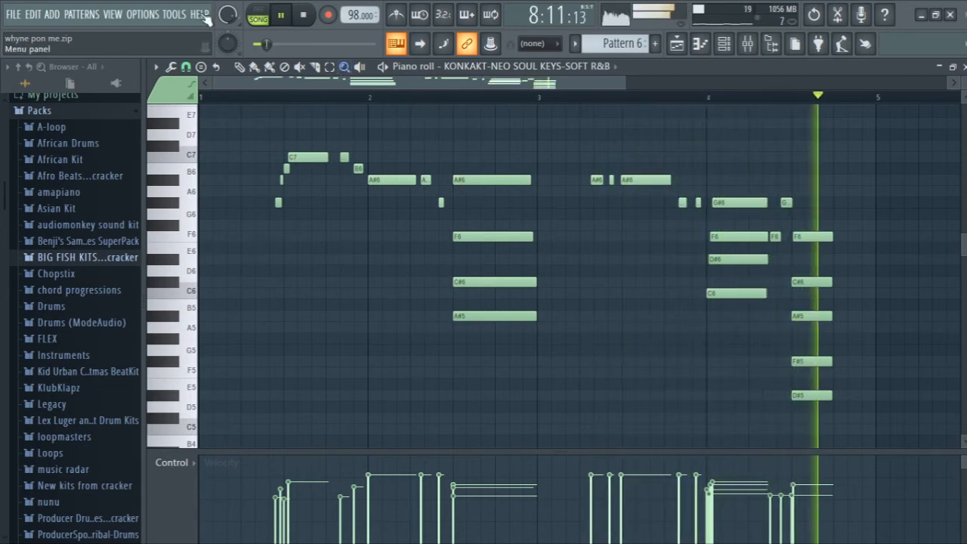
Step: Stop playback, return to the playlist, unmute Track 6 and play the arrangement from bar 5
{"action": "key", "text": "space"}
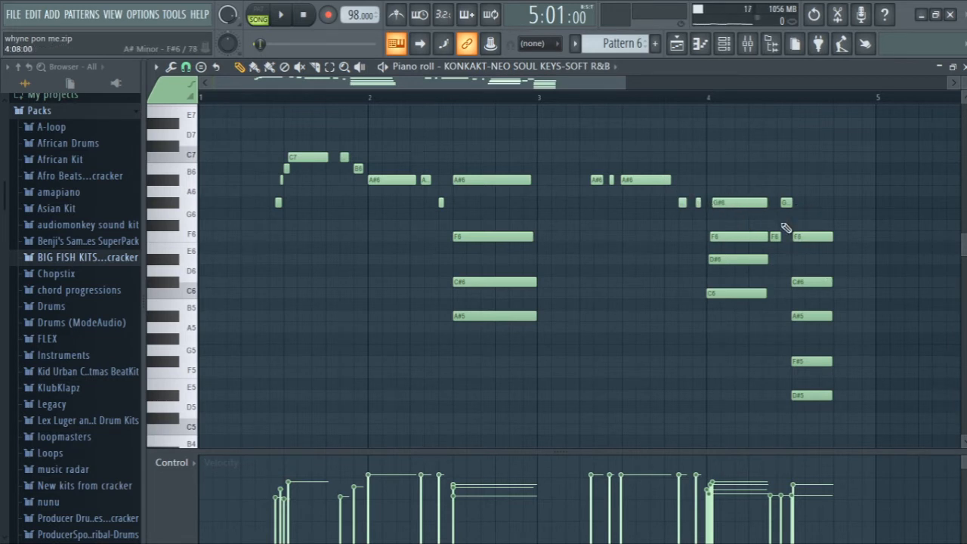
{"action": "left_click", "coordinate": [688, 46]}
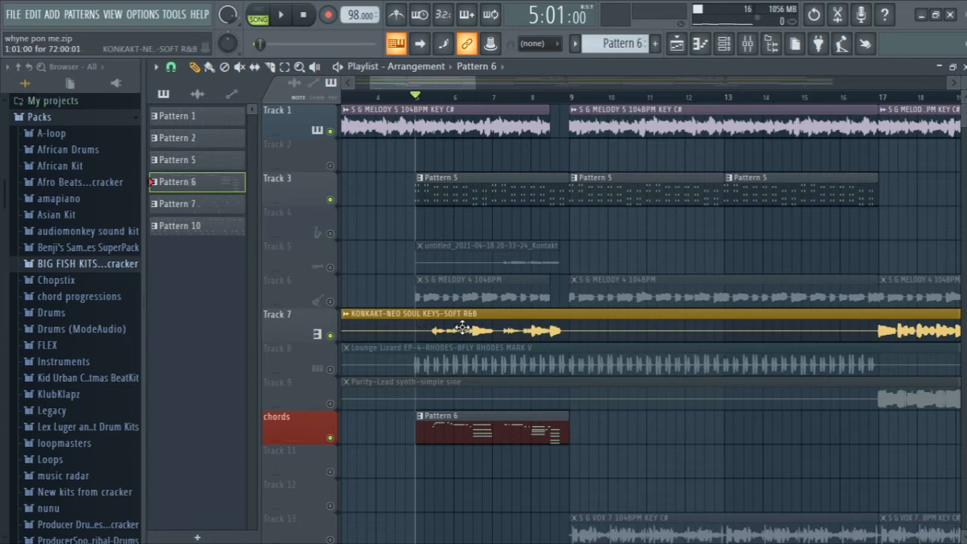
{"action": "left_click", "coordinate": [330, 302]}
{"action": "key", "text": "space"}
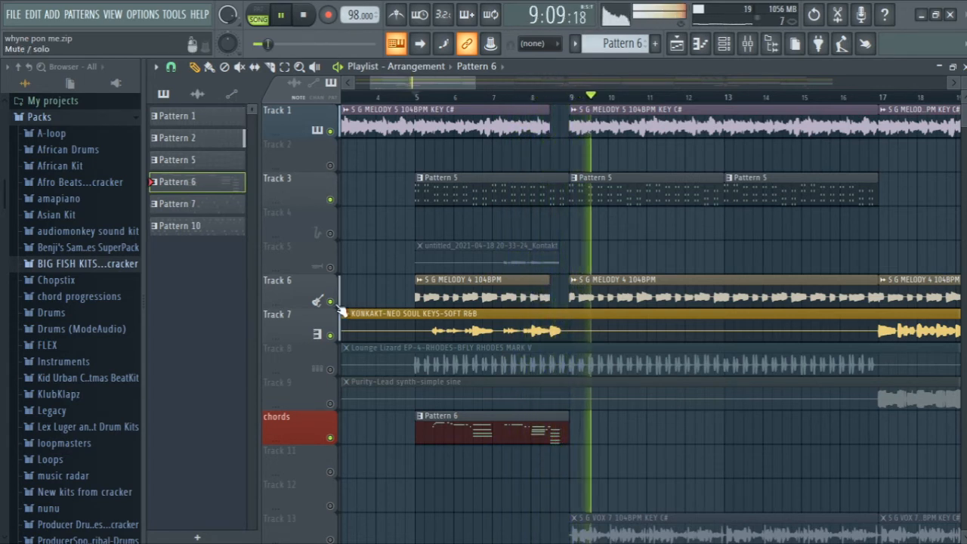
Step: Solo Track 6, listen to its S G MELODY 4 104BPM clips across the arrangement and stop playback
{"action": "right_click", "coordinate": [330, 301]}
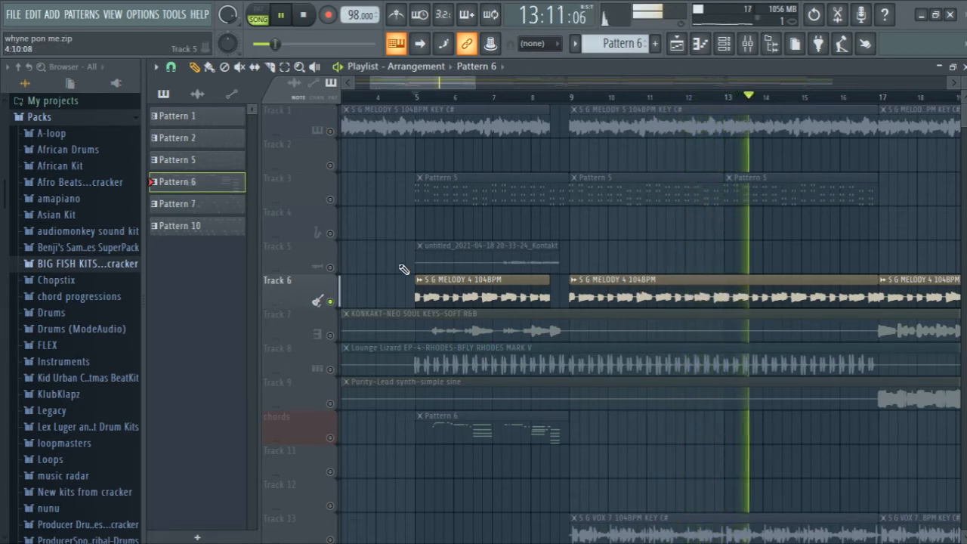
{"action": "left_click", "coordinate": [302, 71]}
{"action": "right_click", "coordinate": [490, 330]}
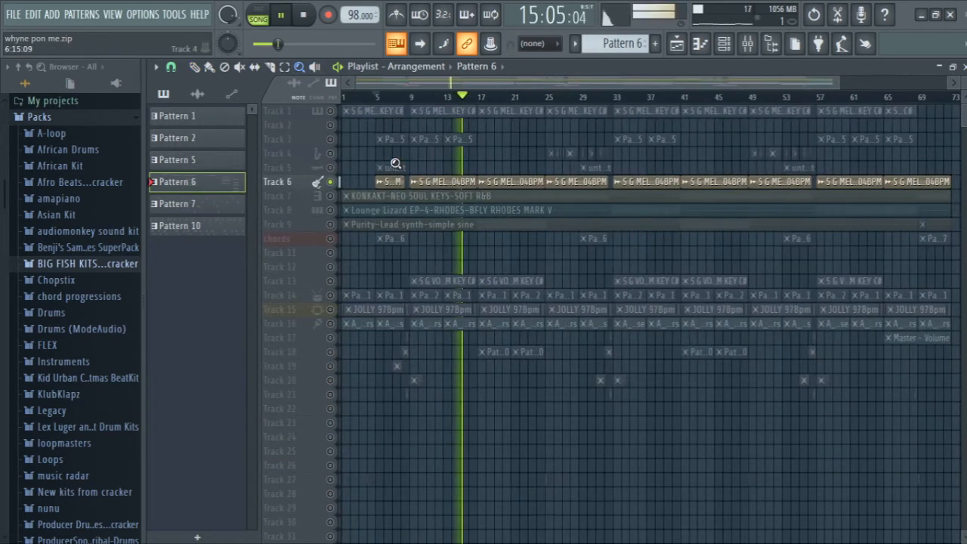
{"action": "left_click_drag", "start_coordinate": [394, 152], "coordinate": [528, 302]}
{"action": "right_click", "coordinate": [527, 300]}
{"action": "left_click_drag", "start_coordinate": [420, 146], "coordinate": [630, 499]}
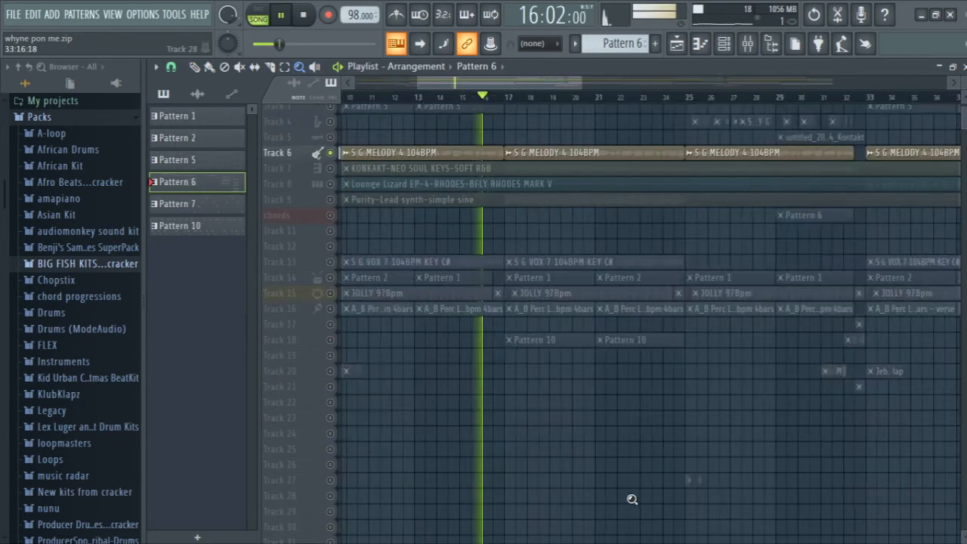
{"action": "right_click", "coordinate": [565, 149]}
{"action": "key", "text": "space"}
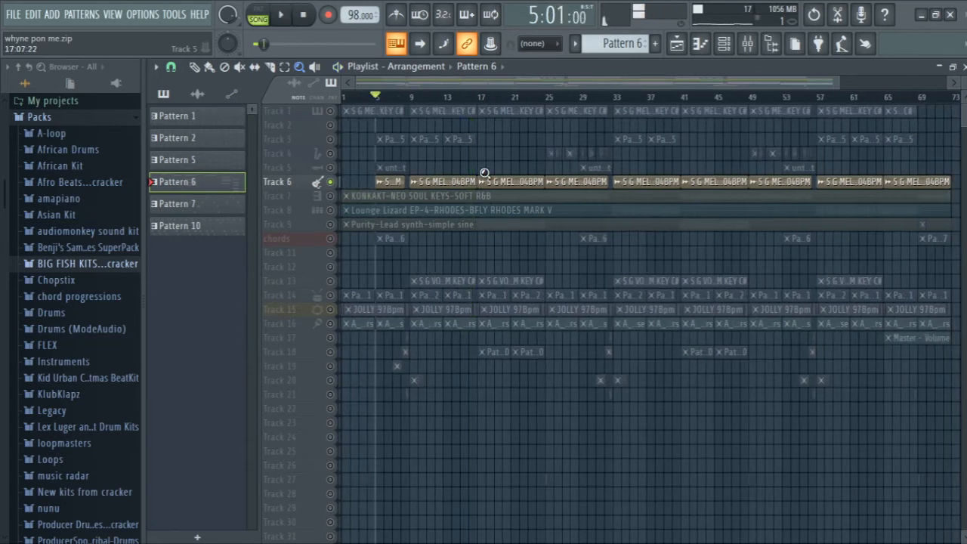
Step: Cancel the solo so that all playlist tracks are unmuted, and show the whole arrangement
{"action": "right_click", "coordinate": [335, 197]}
{"action": "right_click", "coordinate": [337, 198]}
{"action": "left_click_drag", "start_coordinate": [425, 182], "coordinate": [580, 350]}
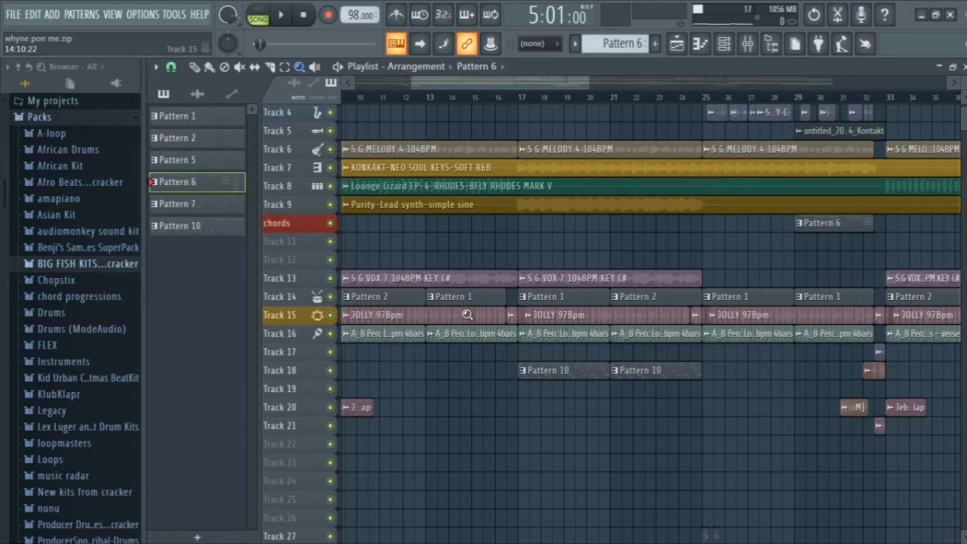
{"action": "right_click", "coordinate": [467, 314]}
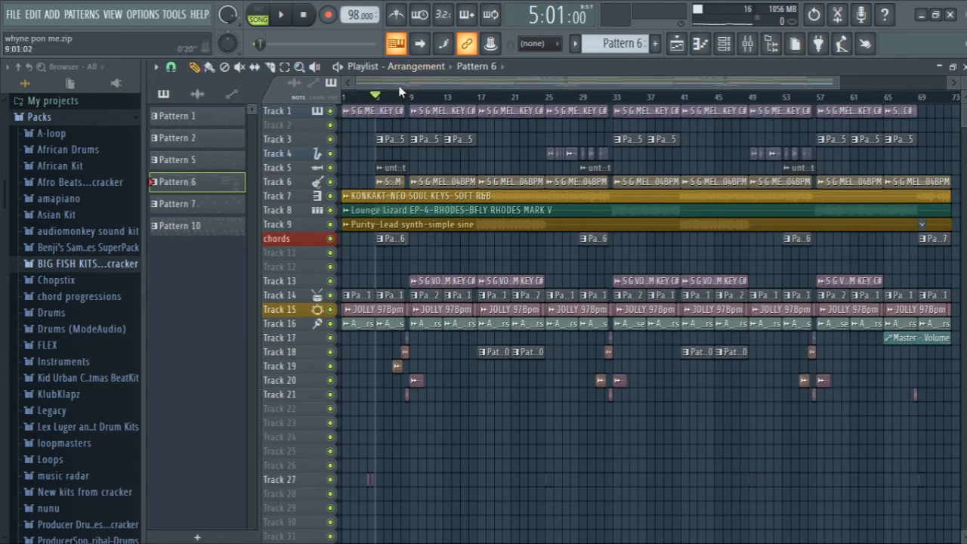
Step: Play the full arrangement from bar 9 while examining the clips on all tracks, and stop playback
{"action": "left_click", "coordinate": [412, 99]}
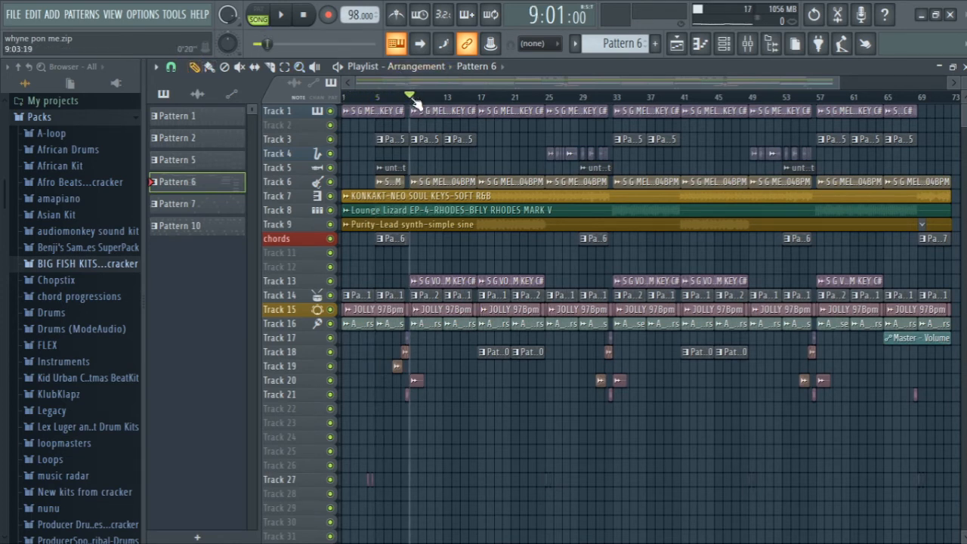
{"action": "key", "text": "space"}
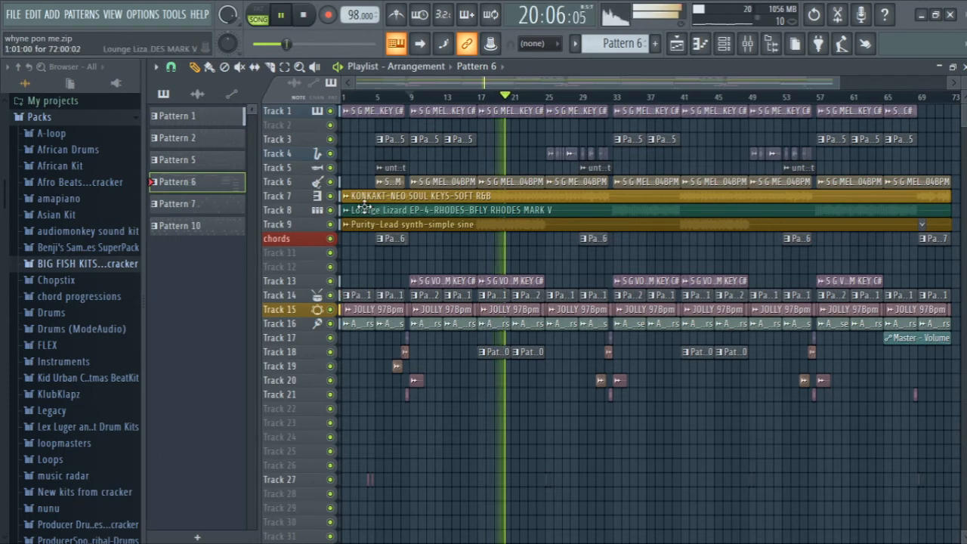
{"action": "key", "text": "z"}
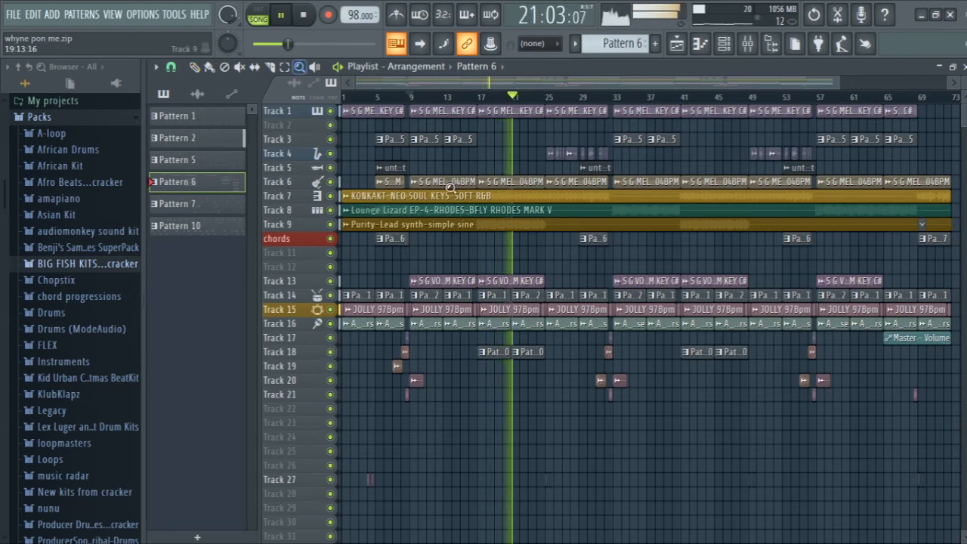
{"action": "left_click_drag", "start_coordinate": [431, 216], "coordinate": [598, 486]}
{"action": "right_click", "coordinate": [560, 369]}
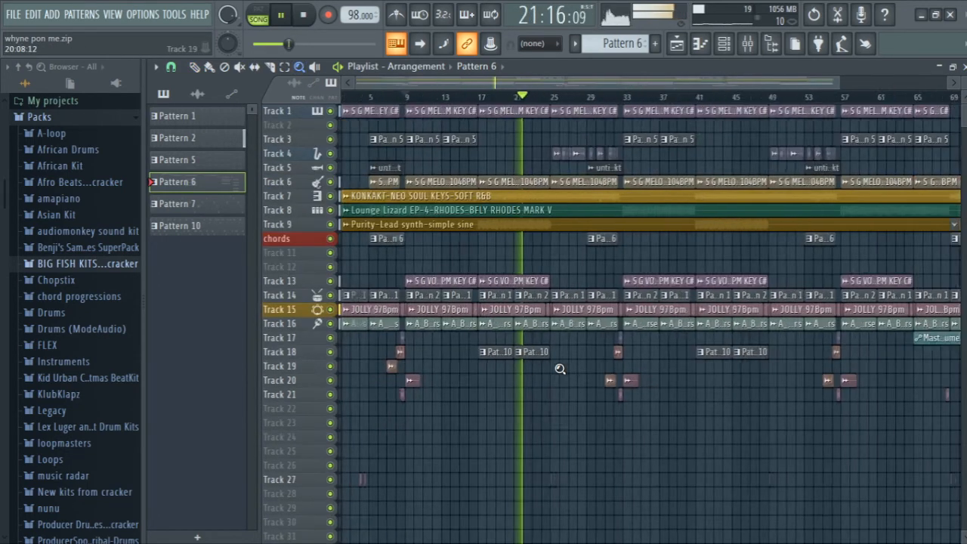
{"action": "left_click_drag", "start_coordinate": [384, 147], "coordinate": [617, 459]}
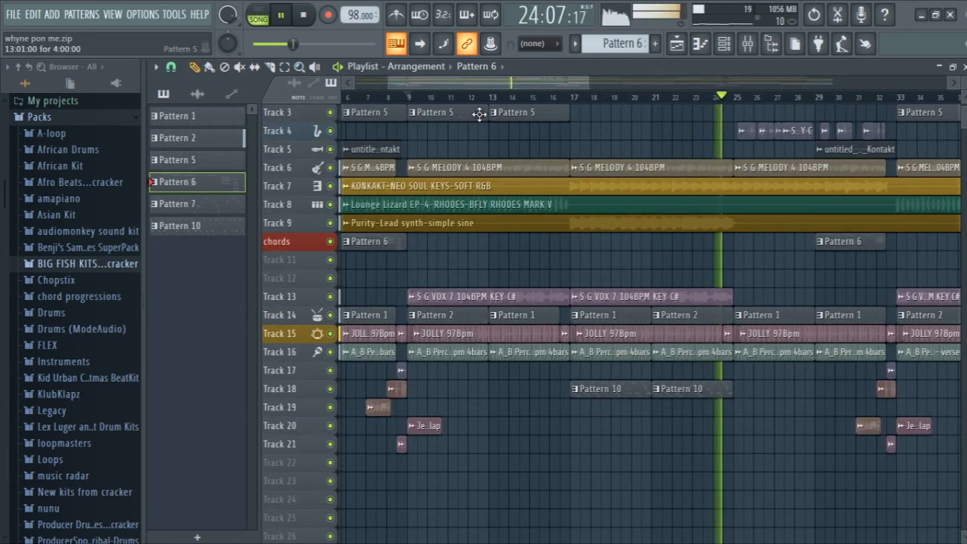
{"action": "key", "text": "space"}
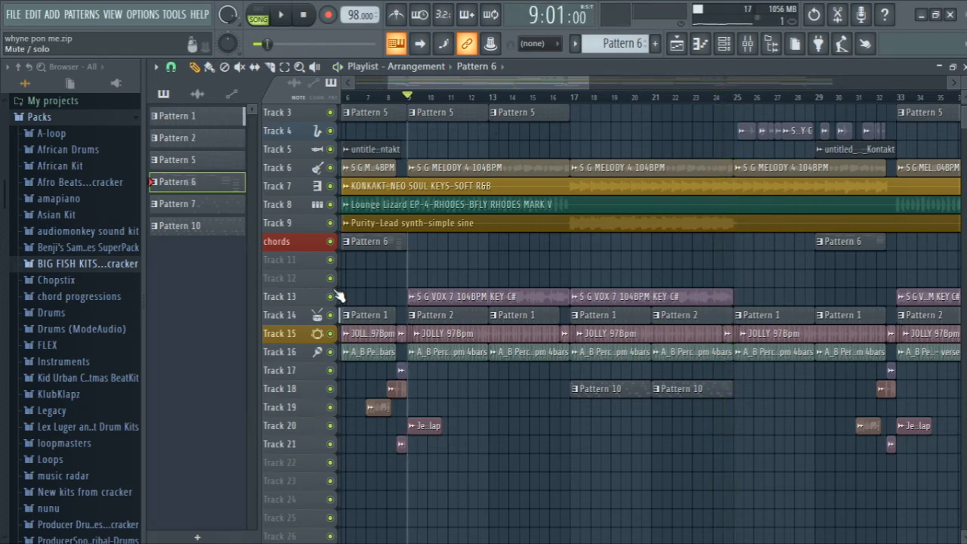
Step: Solo Track 13 and audition its S G VOX 7 104BPM KEY C# vocal clip from bar 9
{"action": "right_click", "coordinate": [331, 296]}
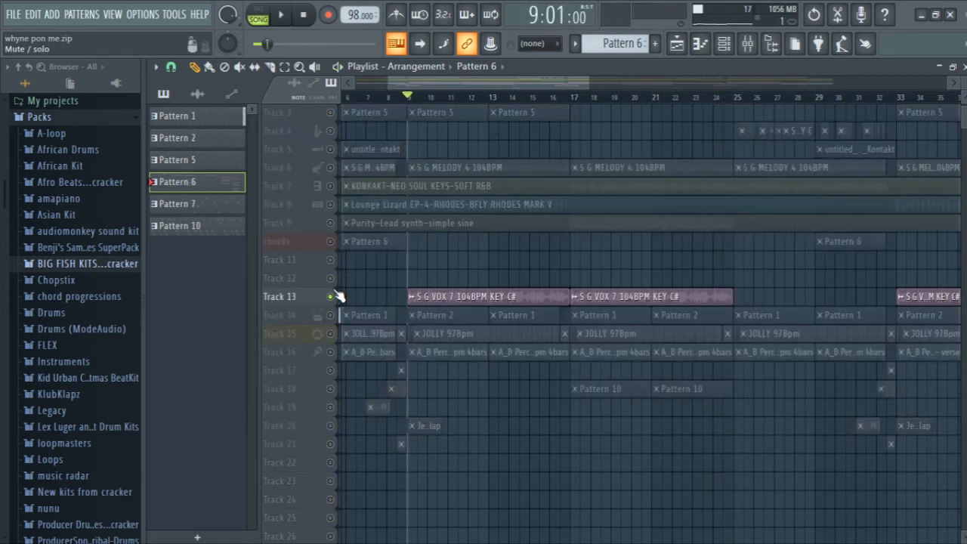
{"action": "key", "text": "space"}
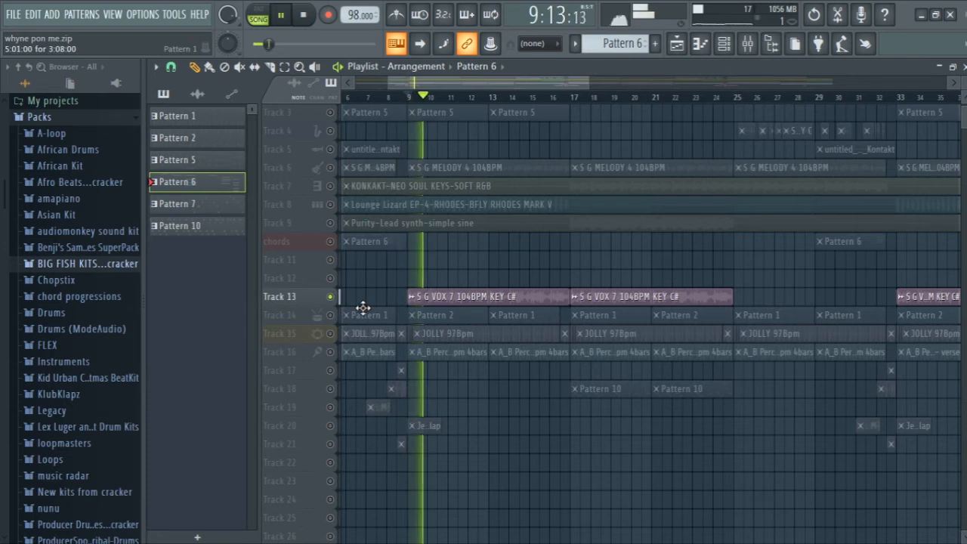
{"action": "key", "text": "space"}
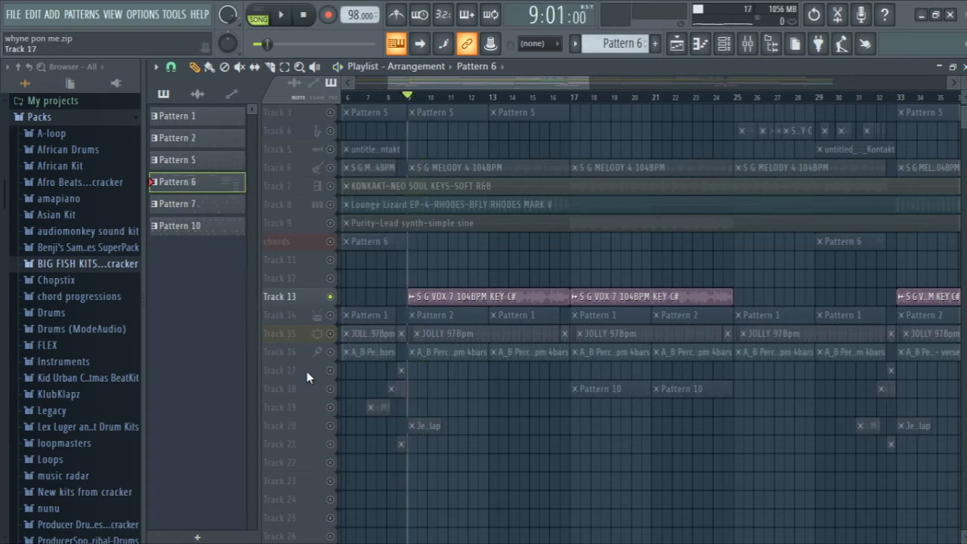
Step: Unmute Tracks 14, 15 and 16 alongside the vocal track
{"action": "left_click", "coordinate": [331, 351]}
{"action": "left_click", "coordinate": [330, 315]}
{"action": "left_click", "coordinate": [330, 334]}
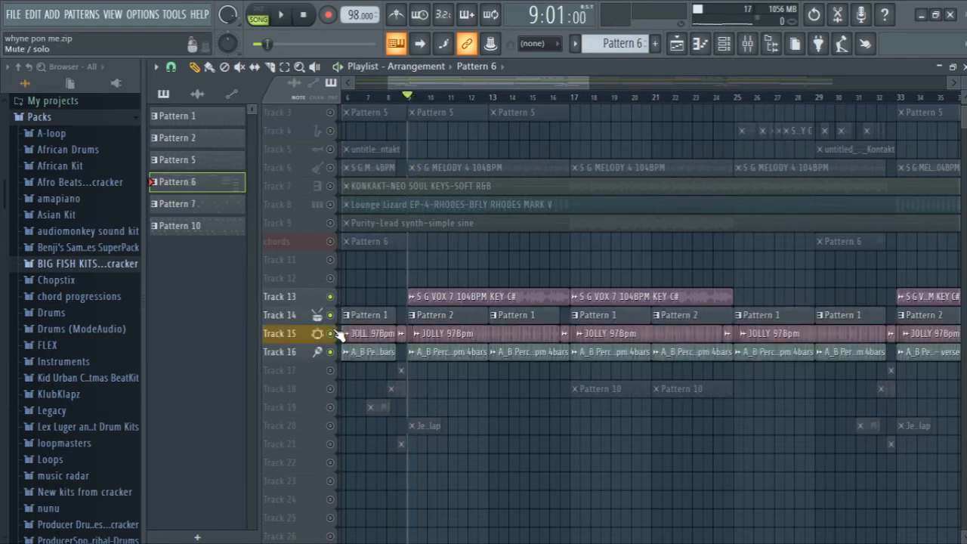
{"action": "scroll", "coordinate": [650, 302], "scroll_direction": "up", "scroll_amount": 2}
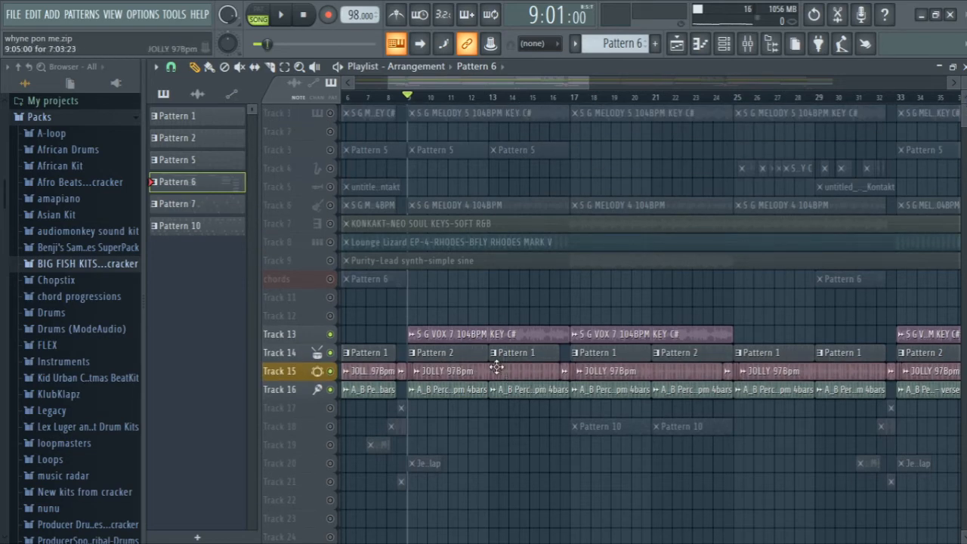
Step: View the S G VOX 7 104BPM KEY C# channel settings, show its mixer track and close the settings
{"action": "double_click", "coordinate": [479, 340]}
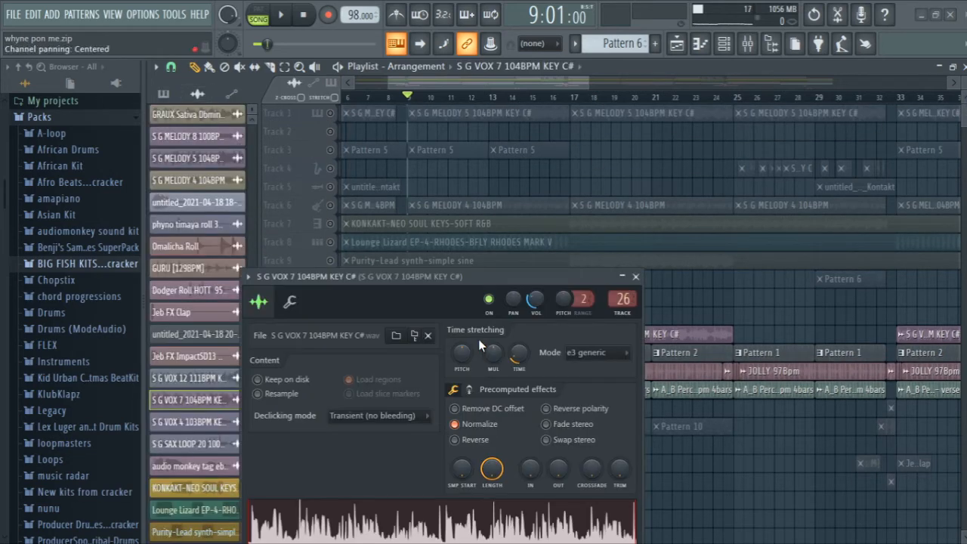
{"action": "left_click", "coordinate": [747, 43]}
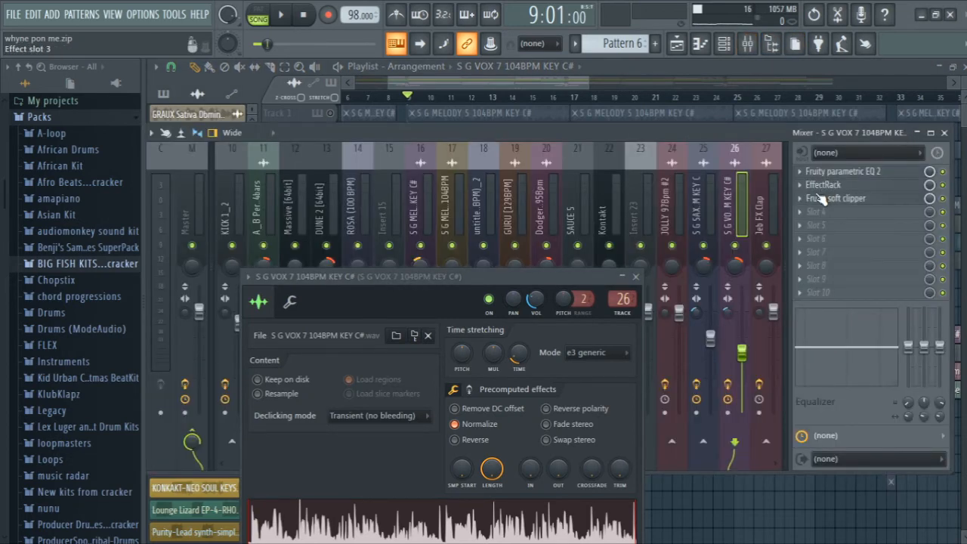
{"action": "left_click", "coordinate": [637, 277]}
Step: Open Fruity parametric EQ 2 on the vocal's mixer track, move band 1 to about 527 Hz and close the equalizer
{"action": "left_click", "coordinate": [844, 172]}
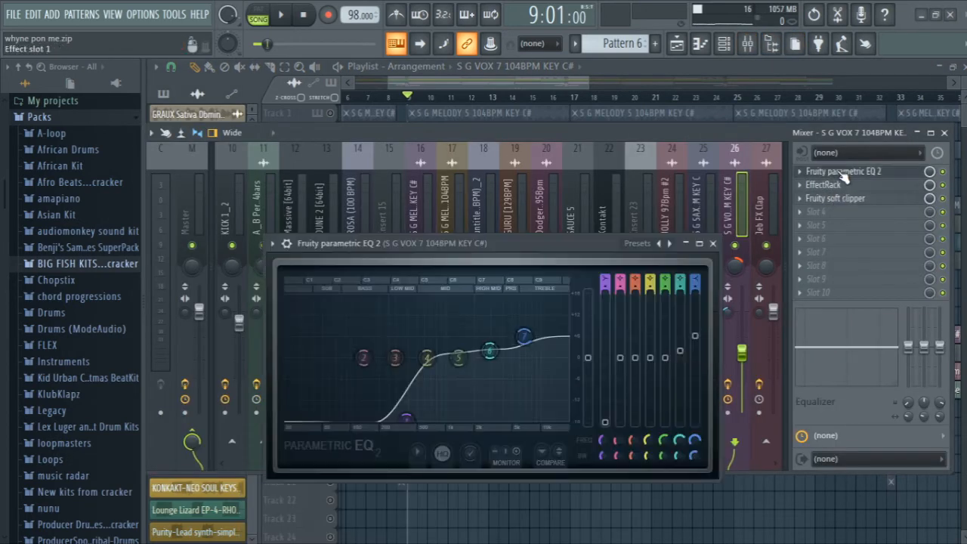
{"action": "left_click", "coordinate": [843, 172]}
{"action": "left_click", "coordinate": [844, 172]}
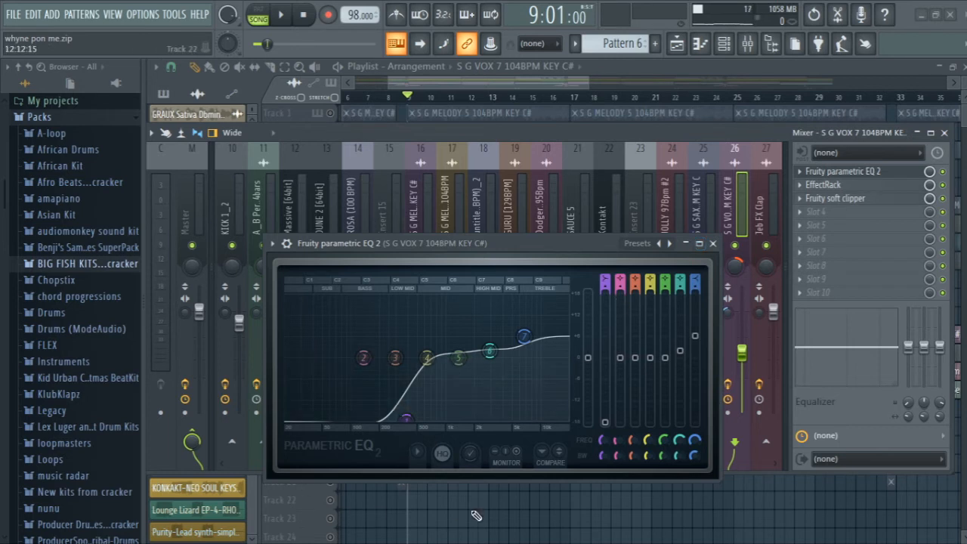
{"action": "left_click_drag", "start_coordinate": [406, 420], "coordinate": [413, 417]}
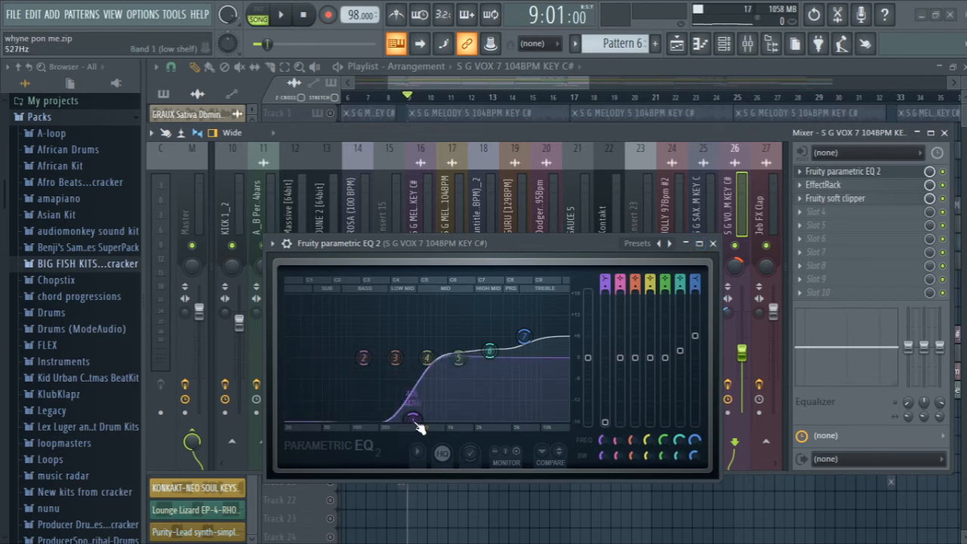
{"action": "left_click", "coordinate": [713, 243]}
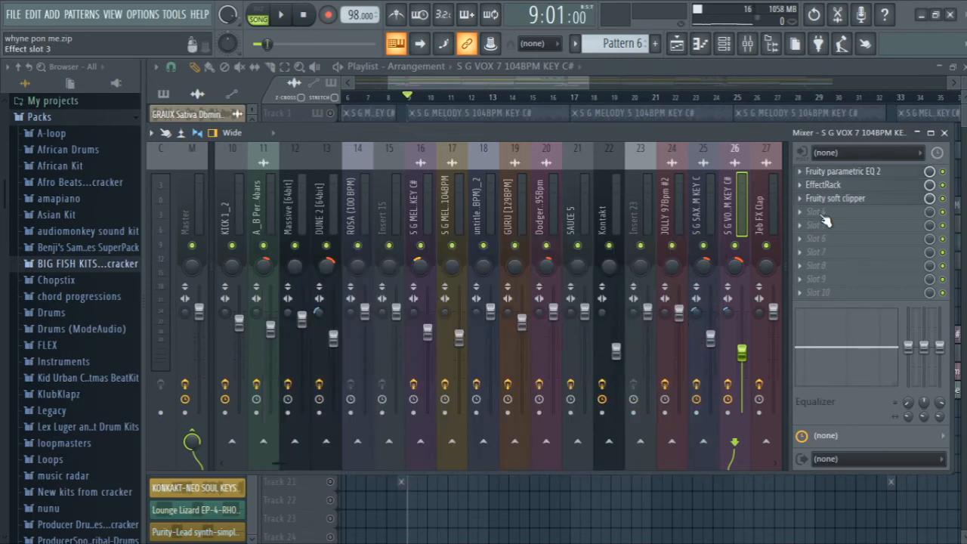
Step: Inspect the EffectRack's Liquid Vibe preset on the vocal's mixer track, and close the plugin and the mixer
{"action": "left_click", "coordinate": [856, 186]}
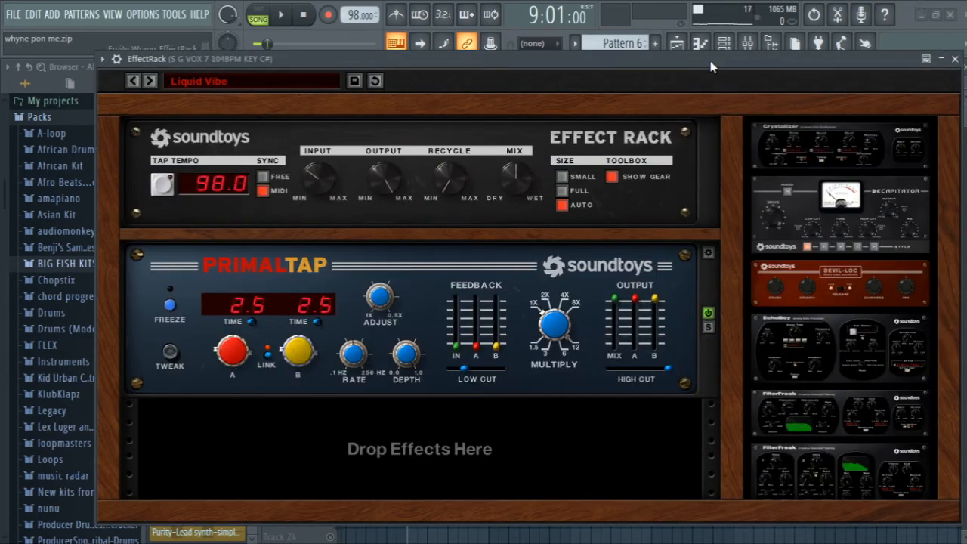
{"action": "left_click", "coordinate": [954, 59]}
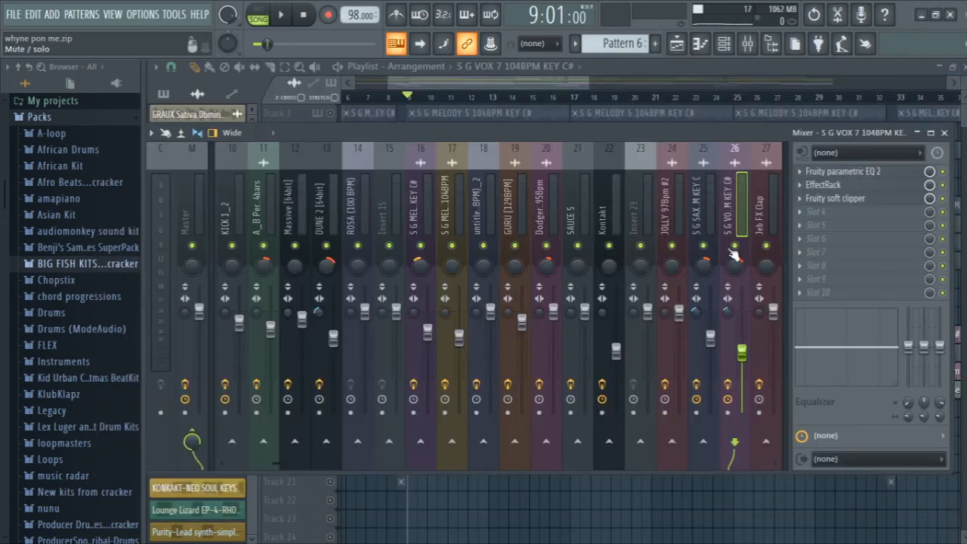
{"action": "key", "text": "F9"}
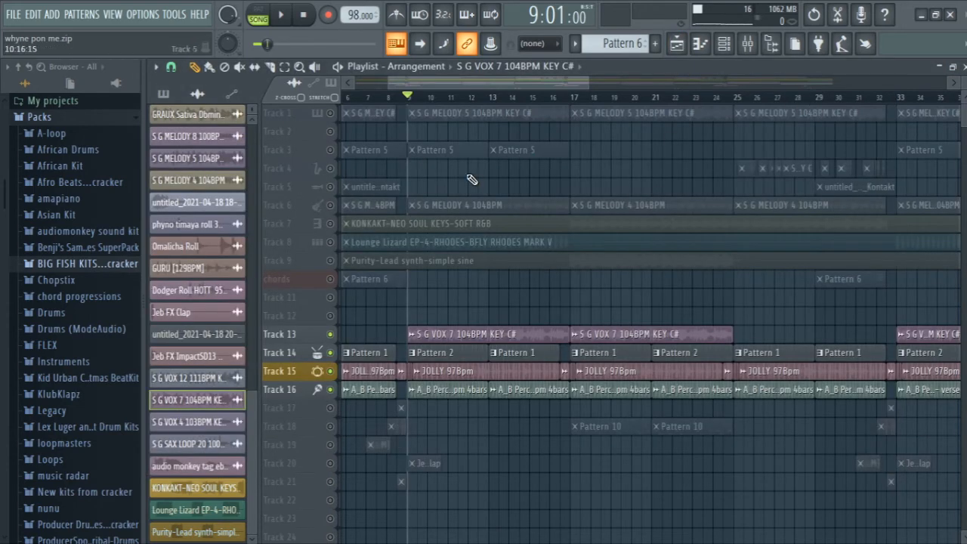
Step: Unmute Tracks 9 and 18, play the arrangement from bar 17 and unmute Track 1 during playback
{"action": "left_click", "coordinate": [589, 96]}
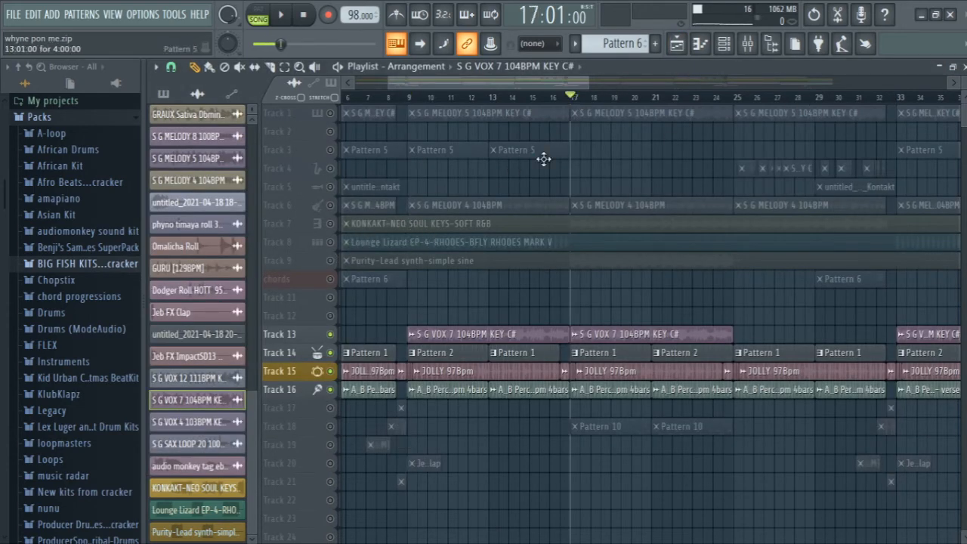
{"action": "left_click", "coordinate": [332, 264]}
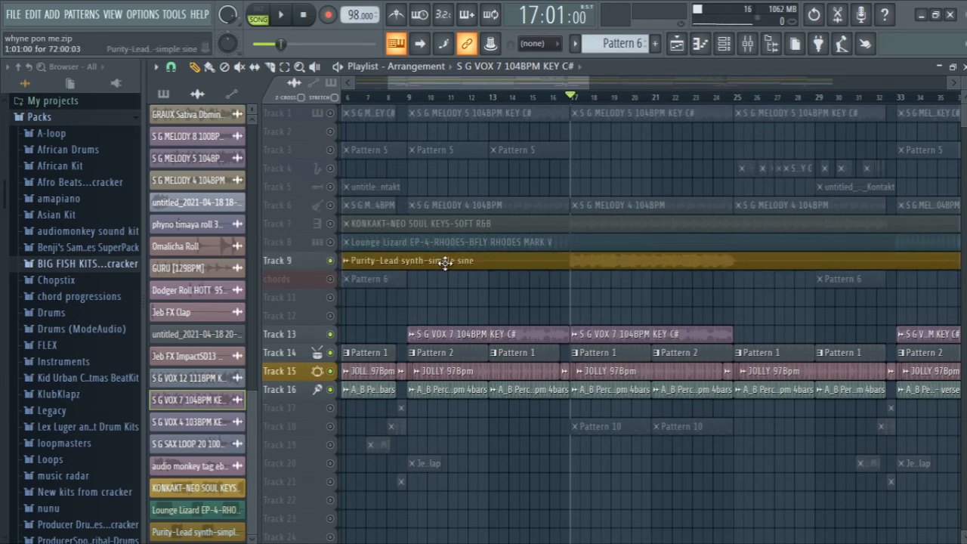
{"action": "left_click", "coordinate": [330, 426]}
{"action": "key", "text": "space"}
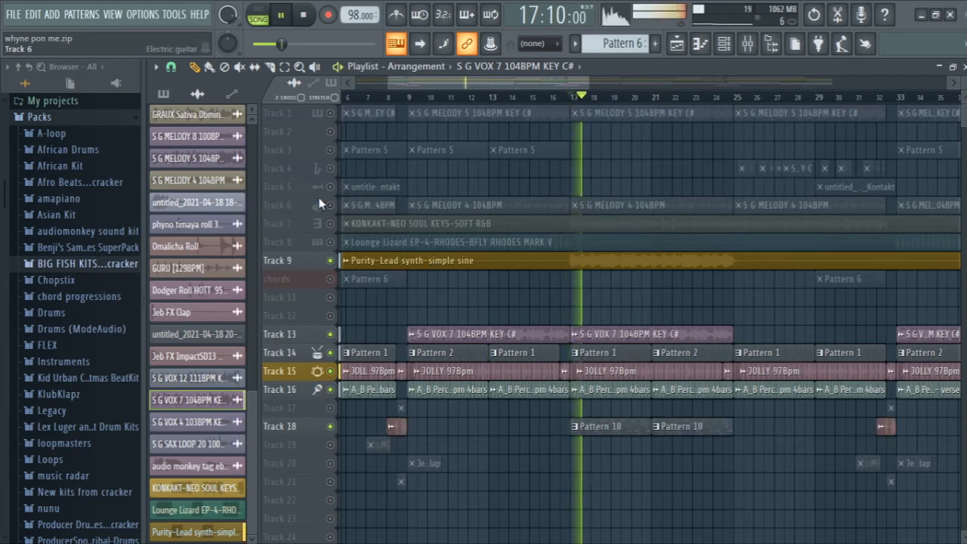
{"action": "left_click", "coordinate": [330, 113]}
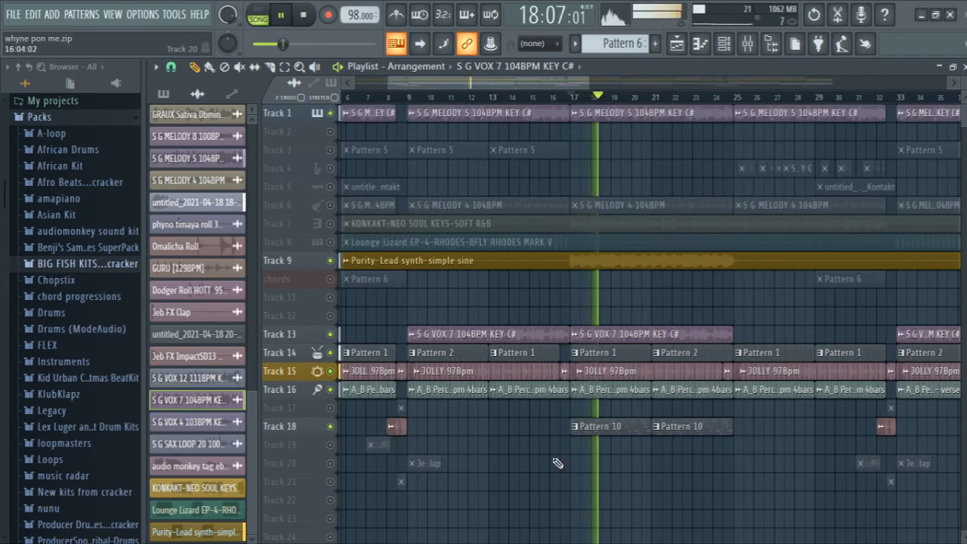
Step: Open the Pattern 10 clip from Track 18 in the piano roll and view all of its notes
{"action": "double_click", "coordinate": [626, 433]}
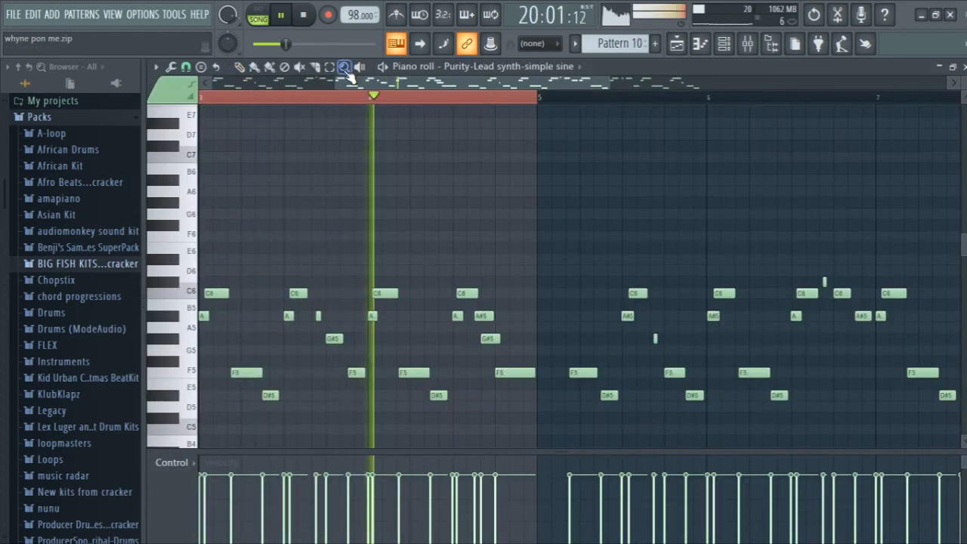
{"action": "left_click_drag", "start_coordinate": [359, 159], "coordinate": [656, 452]}
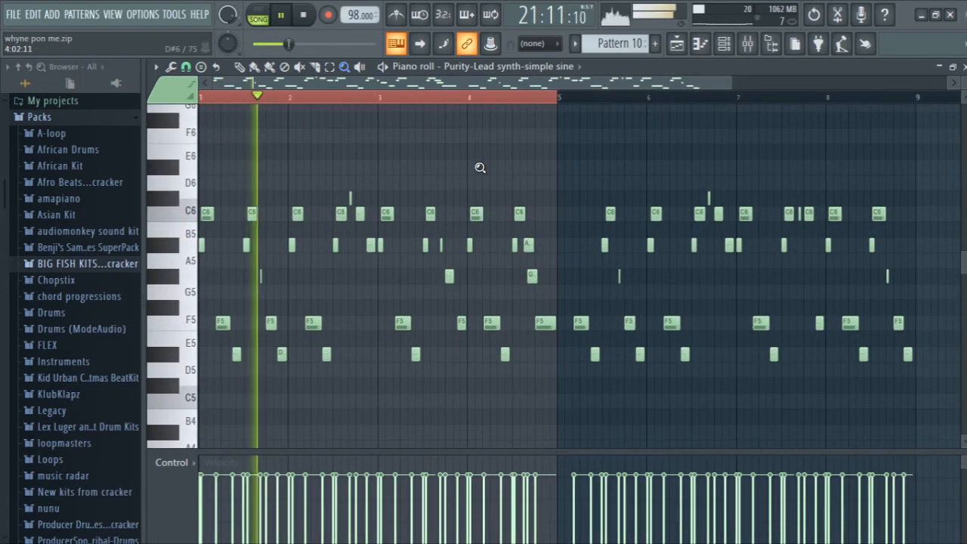
Step: Examine the Pattern 10 notes in bars 1 to 4 up close, stop playback and close the piano roll
{"action": "left_click_drag", "start_coordinate": [479, 167], "coordinate": [196, 376]}
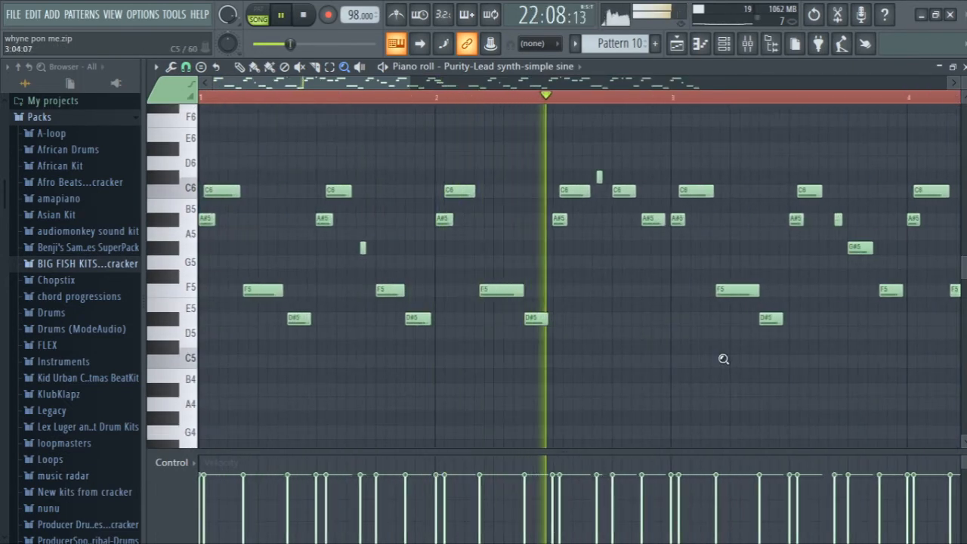
{"action": "key", "text": "space"}
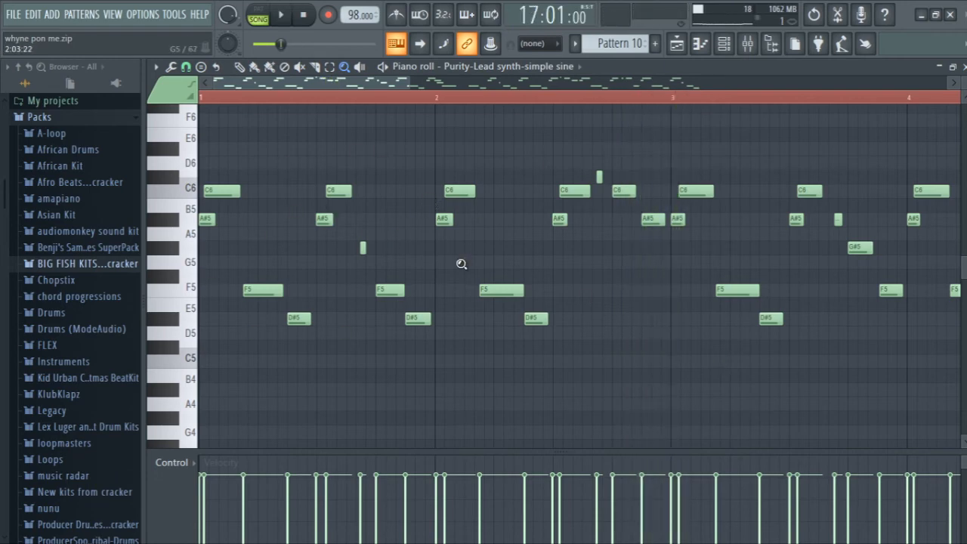
{"action": "right_click", "coordinate": [494, 265]}
{"action": "left_click", "coordinate": [963, 68]}
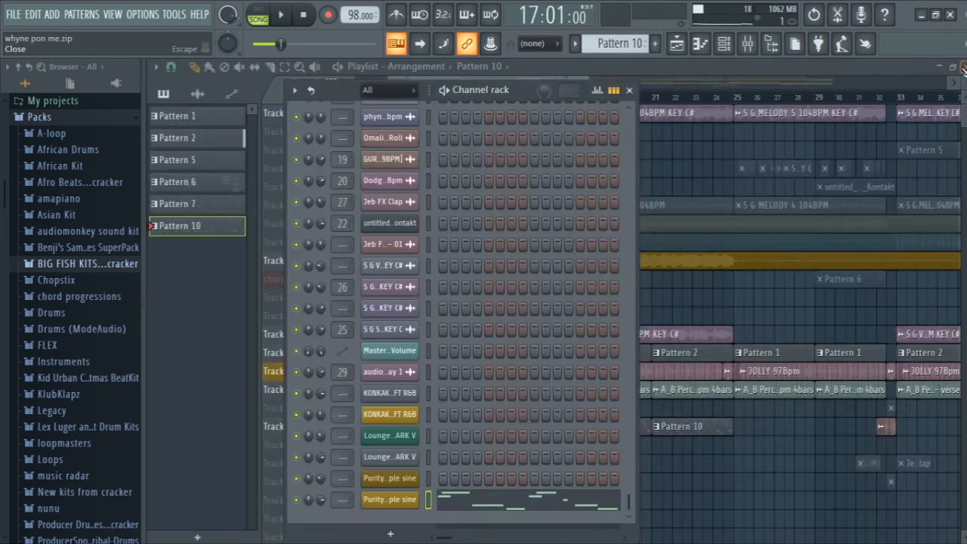
Step: Inspect the Purity-Lead synth-simple sine channel's settings, view its notes in the piano roll and return to the playlist
{"action": "left_click", "coordinate": [382, 502]}
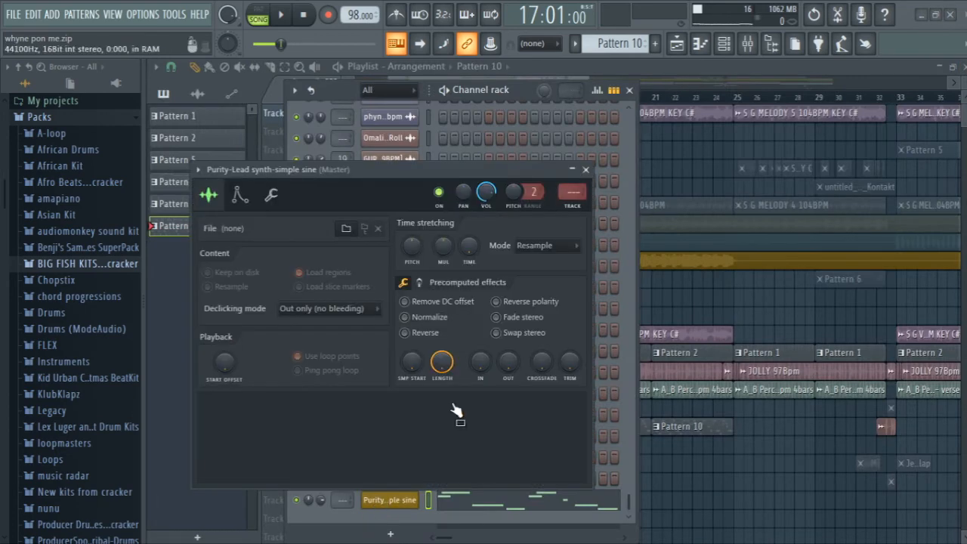
{"action": "left_click", "coordinate": [586, 170]}
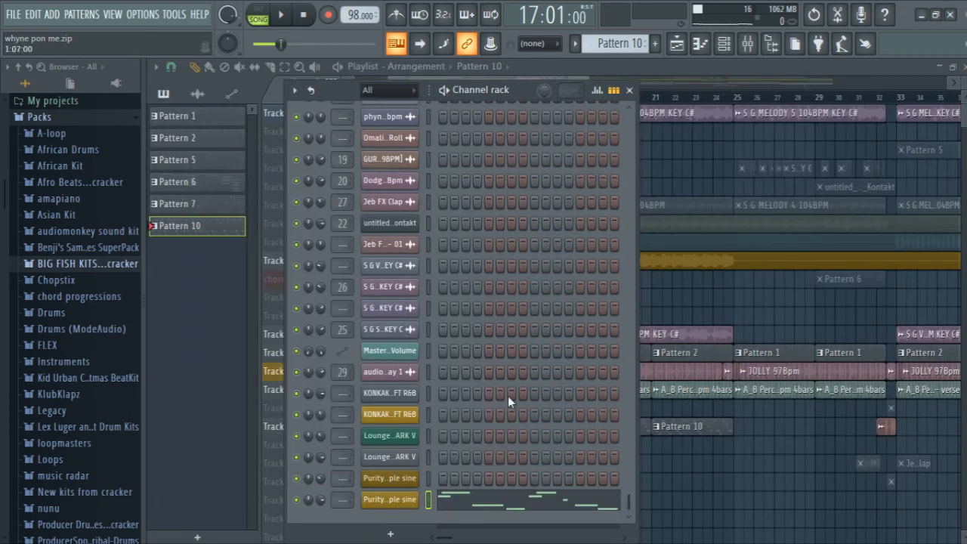
{"action": "left_click", "coordinate": [460, 509]}
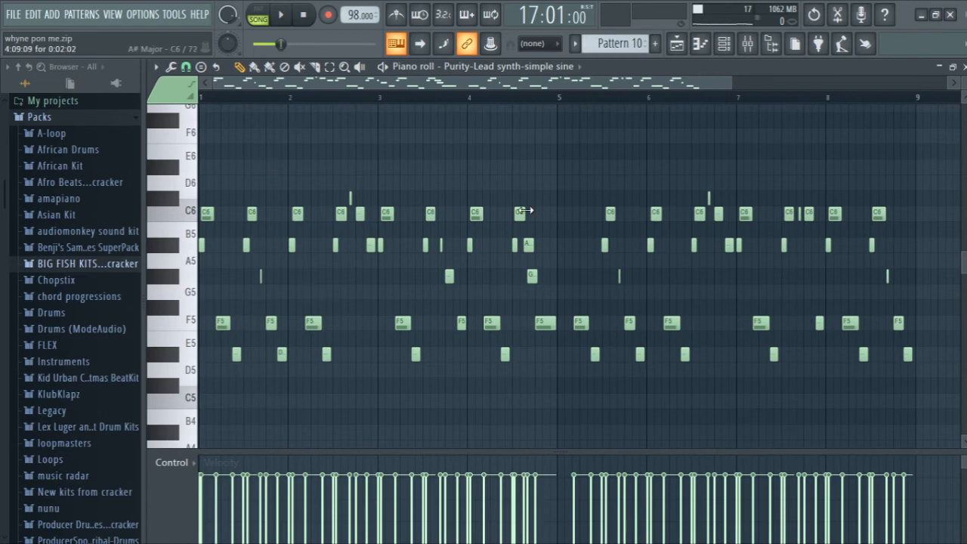
{"action": "left_click", "coordinate": [676, 46]}
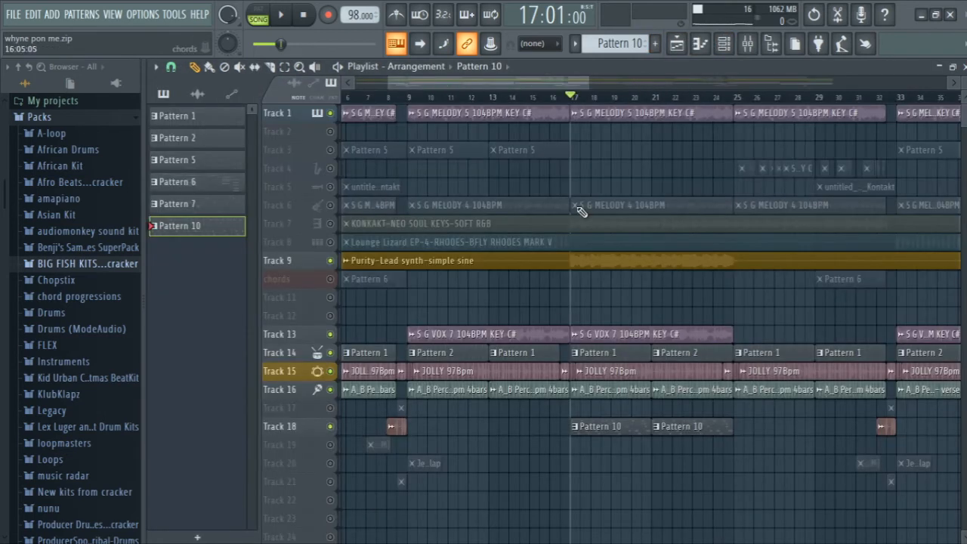
Step: Solo Track 7, play from bar 17 with Track 1 unmuted along the way, and restore all tracks after stopping
{"action": "right_click", "coordinate": [337, 226]}
{"action": "key", "text": "space"}
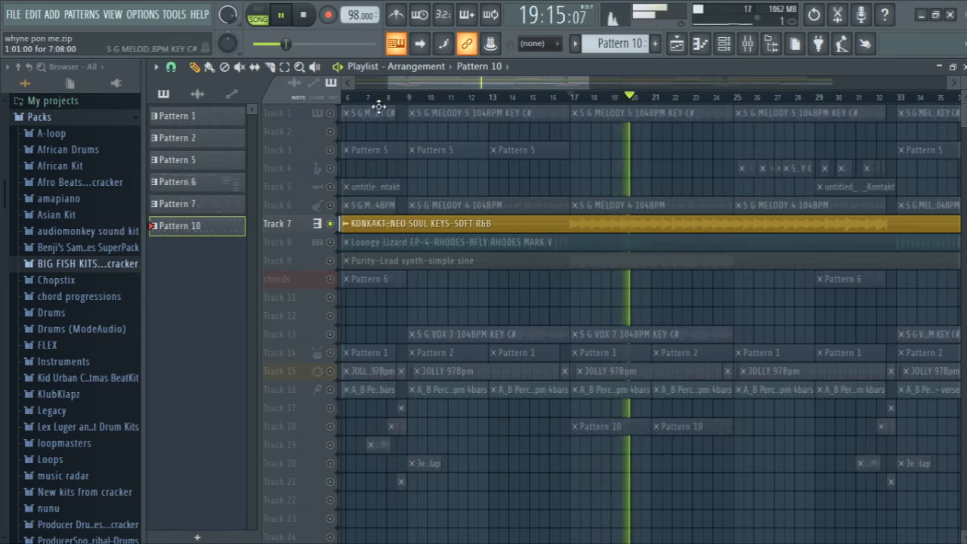
{"action": "left_click", "coordinate": [336, 115]}
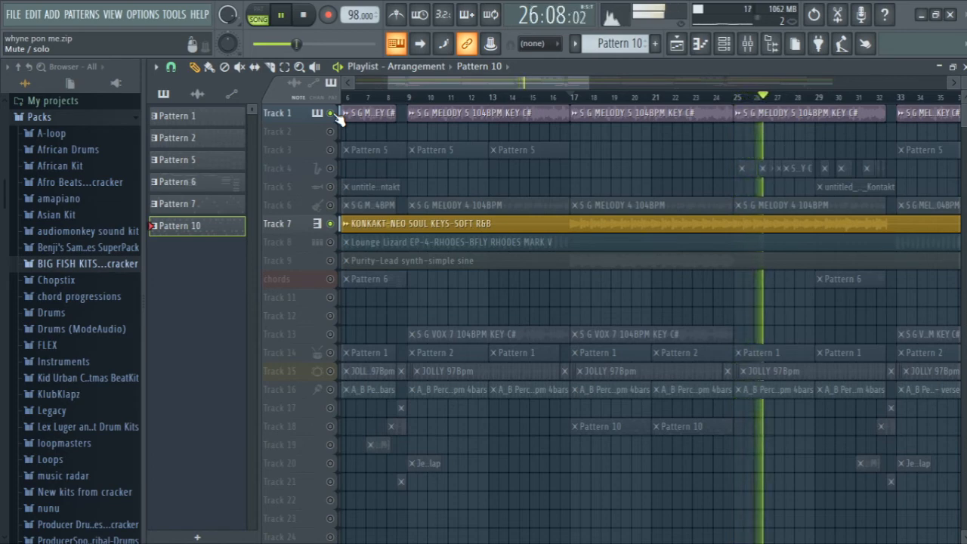
{"action": "key", "text": "space"}
{"action": "right_click", "coordinate": [335, 114]}
{"action": "right_click", "coordinate": [335, 114]}
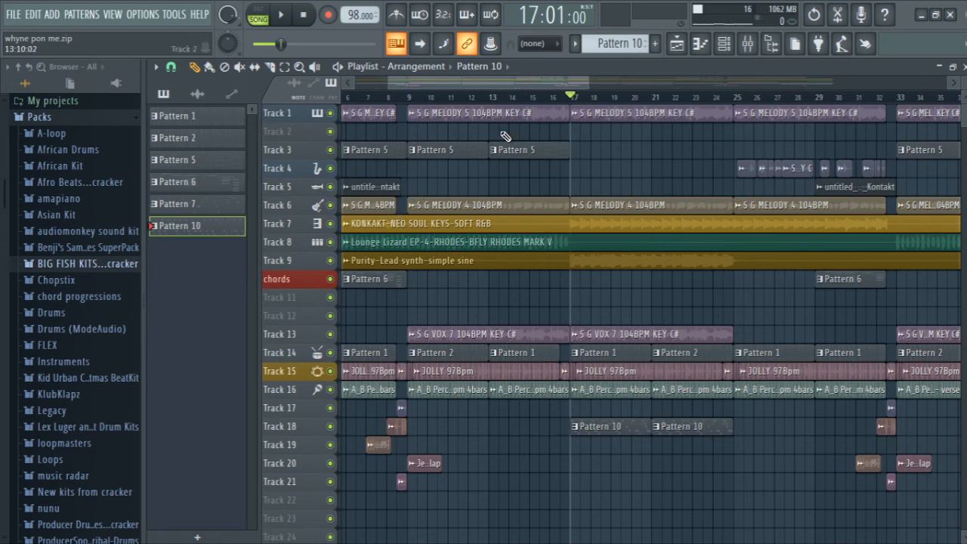
Step: Move the playback position to bar 25, solo Track 4 with Track 5 unmuted, and start playback
{"action": "scroll", "coordinate": [528, 189], "scroll_direction": "left", "scroll_amount": 5}
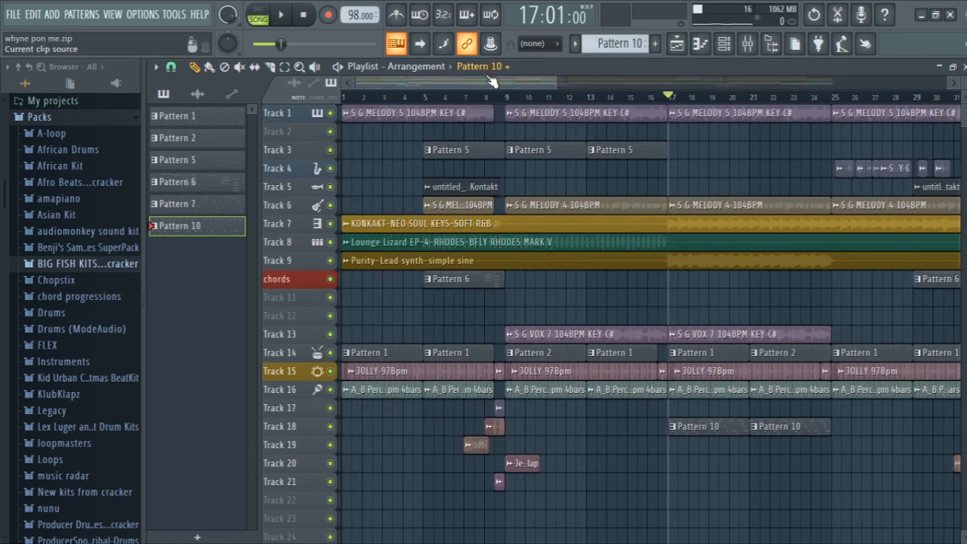
{"action": "left_click_drag", "start_coordinate": [492, 82], "coordinate": [532, 132]}
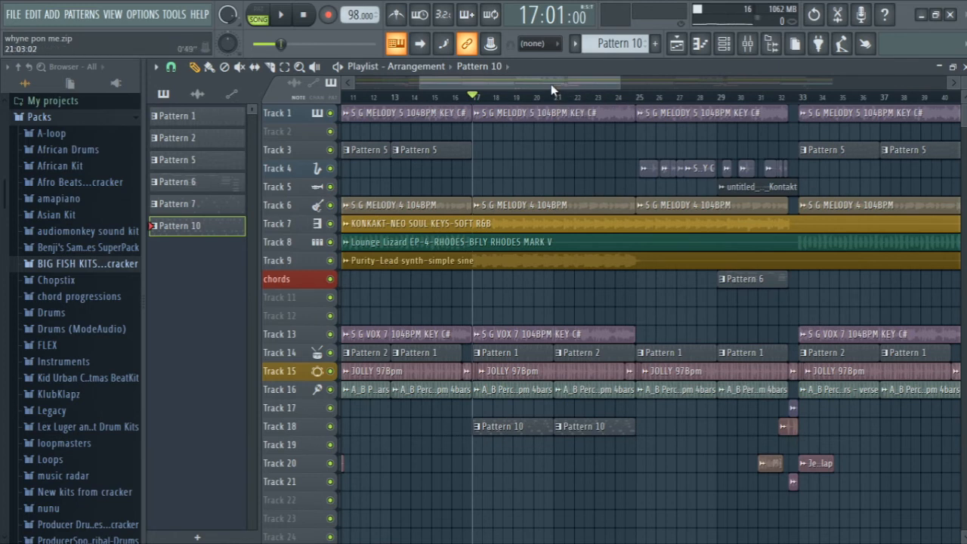
{"action": "left_click_drag", "start_coordinate": [550, 84], "coordinate": [610, 74]}
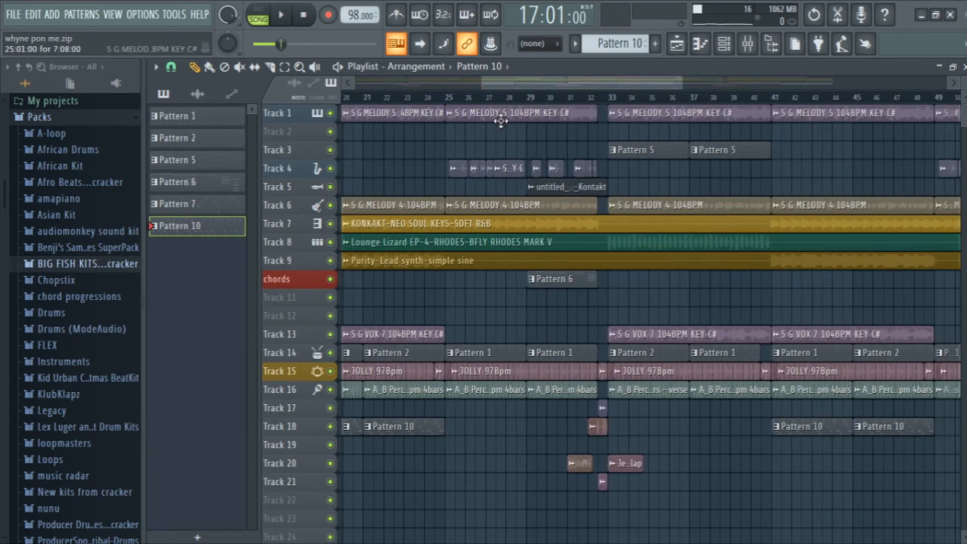
{"action": "left_click", "coordinate": [447, 101]}
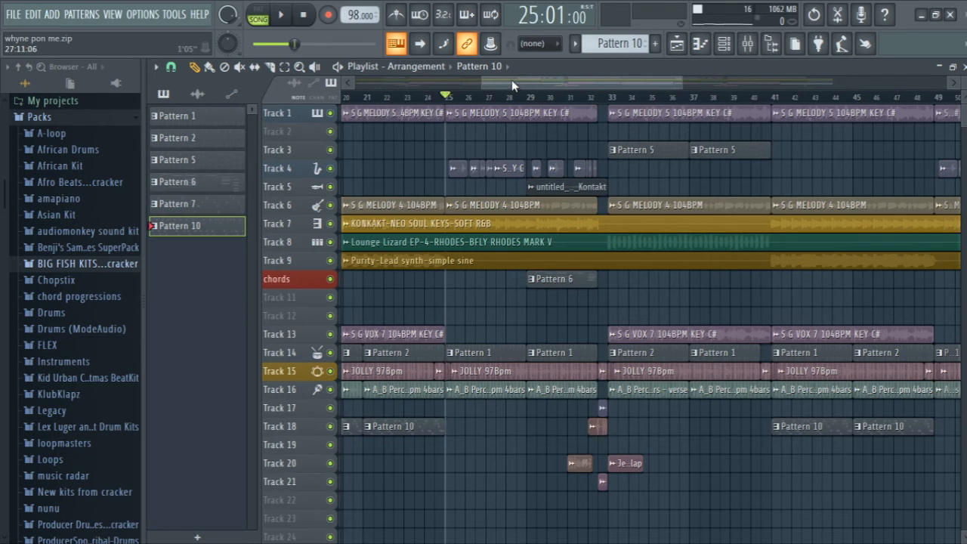
{"action": "mouse_move", "coordinate": [512, 85]}
{"action": "left_mouse_down"}
{"action": "mouse_move", "coordinate": [486, 80]}
{"action": "mouse_move", "coordinate": [507, 84]}
{"action": "left_mouse_up"}
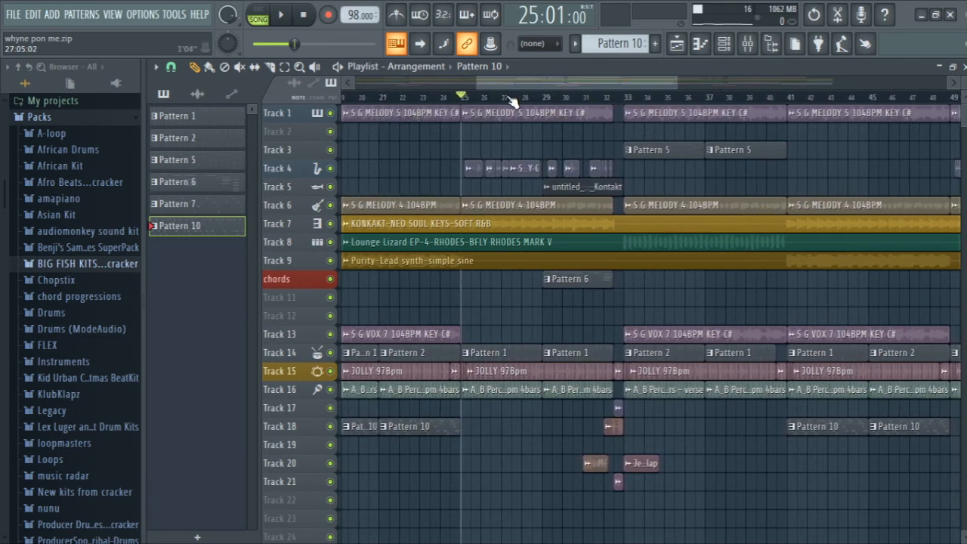
{"action": "right_click", "coordinate": [330, 169]}
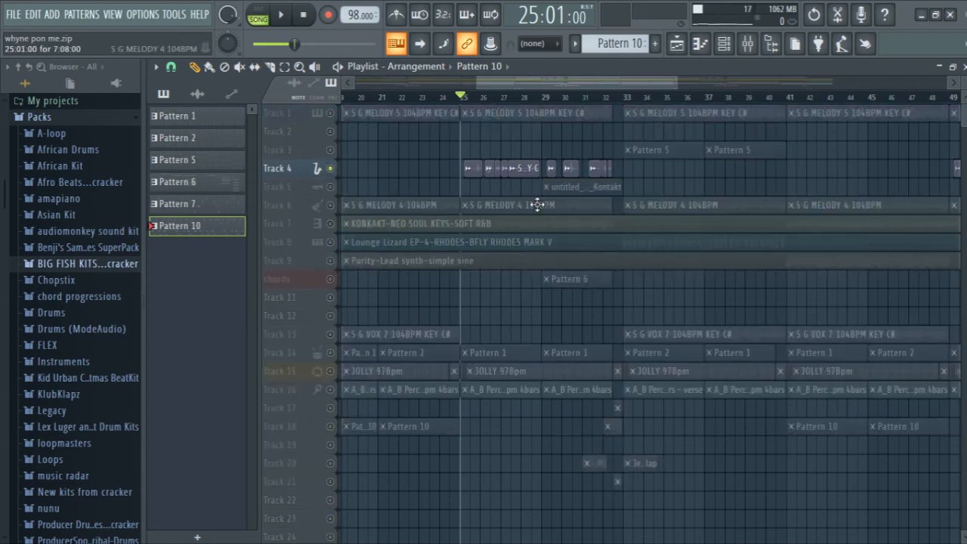
{"action": "left_click", "coordinate": [337, 187]}
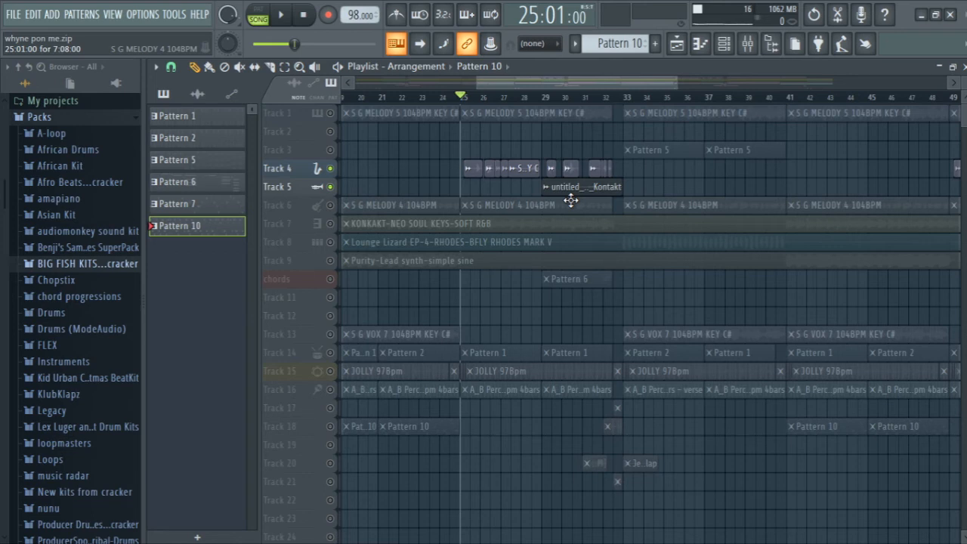
{"action": "key", "text": "space"}
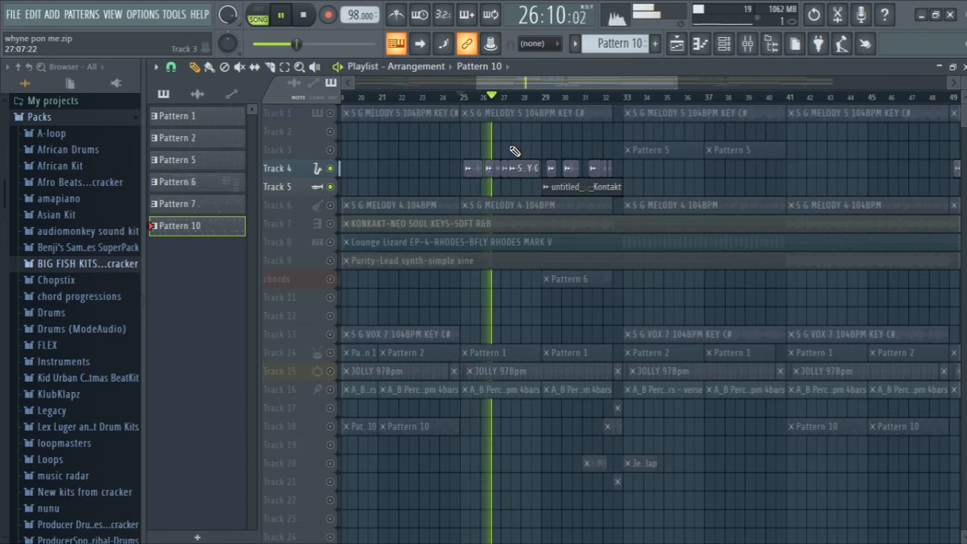
Step: Unmute Tracks 1 and 7 during playback, stop it and restore all playlist tracks
{"action": "left_click", "coordinate": [331, 112]}
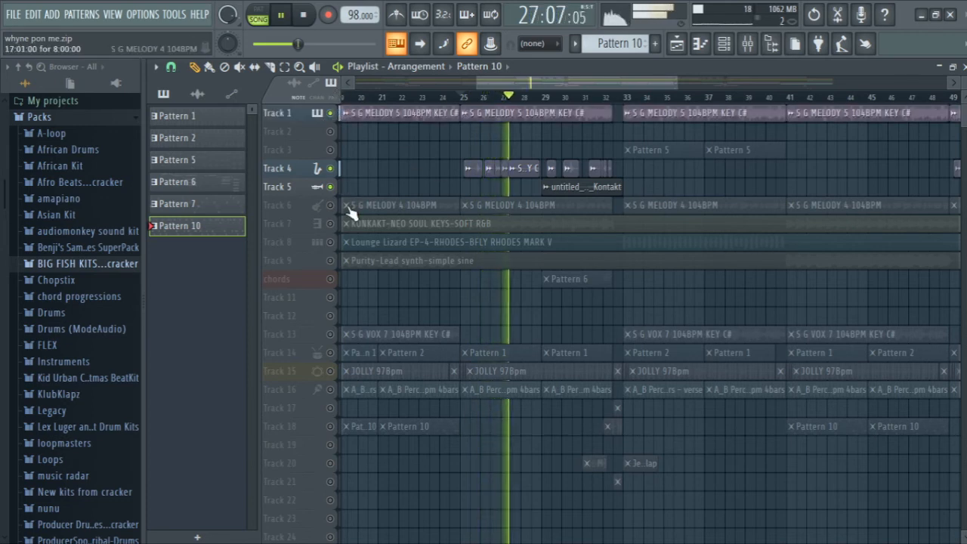
{"action": "left_click", "coordinate": [332, 223]}
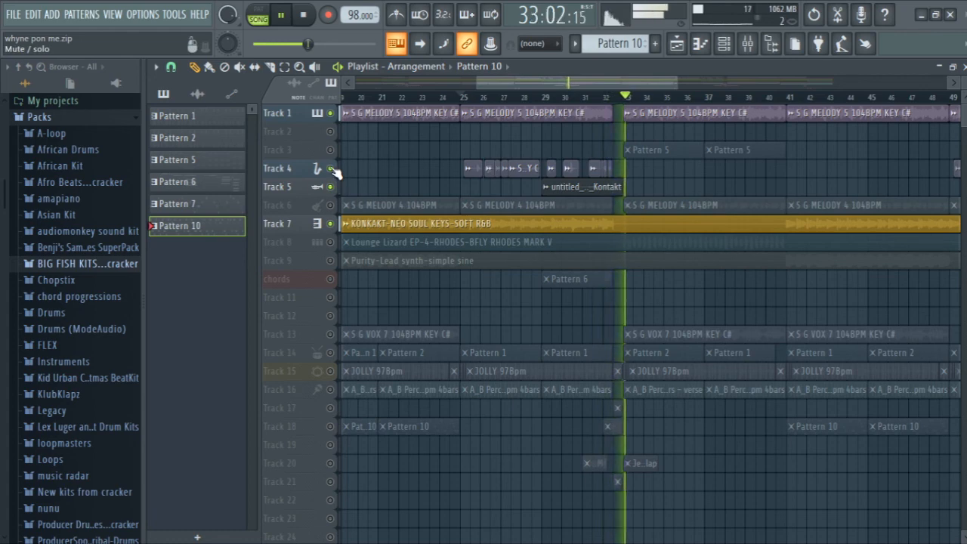
{"action": "key", "text": "space"}
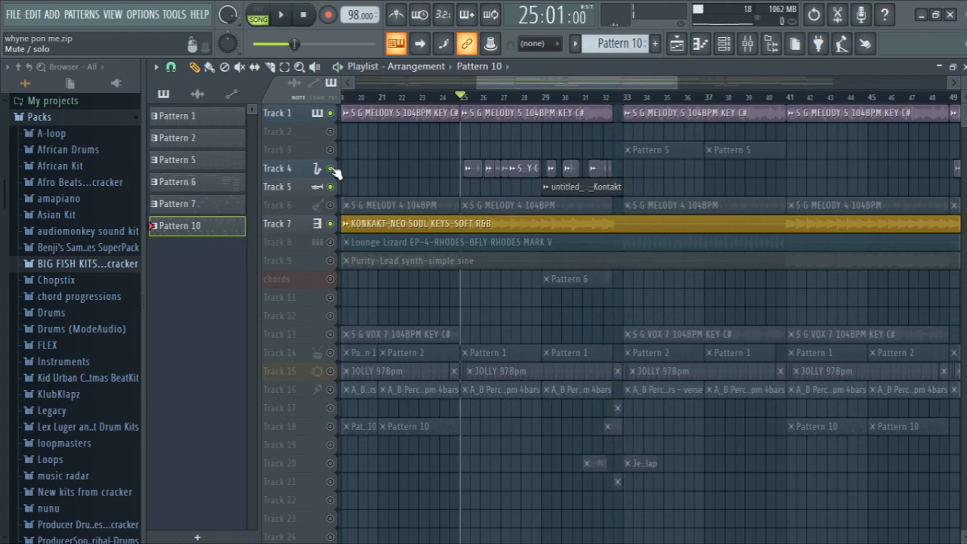
{"action": "left_click", "coordinate": [330, 168], "text": "ctrl"}
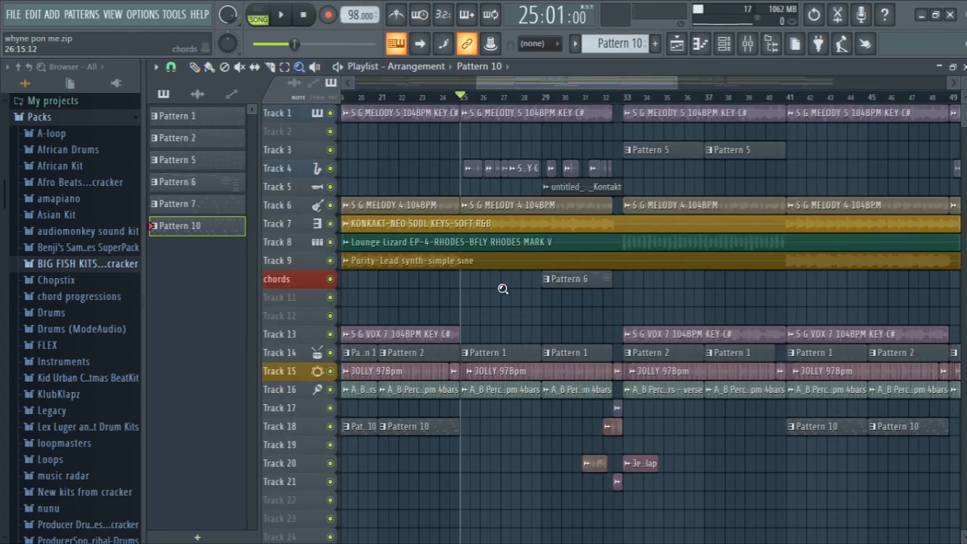
Step: Show the whole arrangement, play the full mix from bar 33, and stop with the playback position reset to bar 1
{"action": "left_click", "coordinate": [300, 67]}
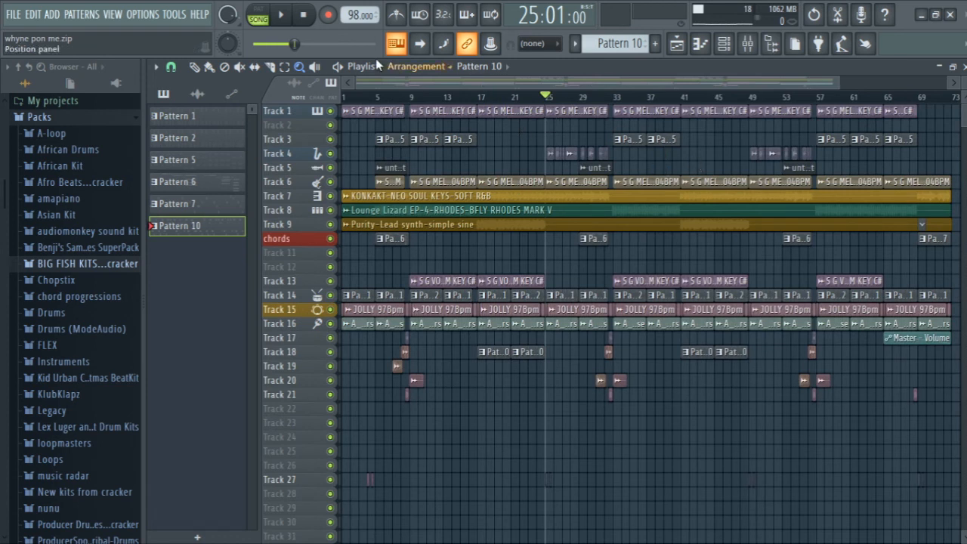
{"action": "left_click", "coordinate": [613, 98]}
{"action": "key", "text": "space"}
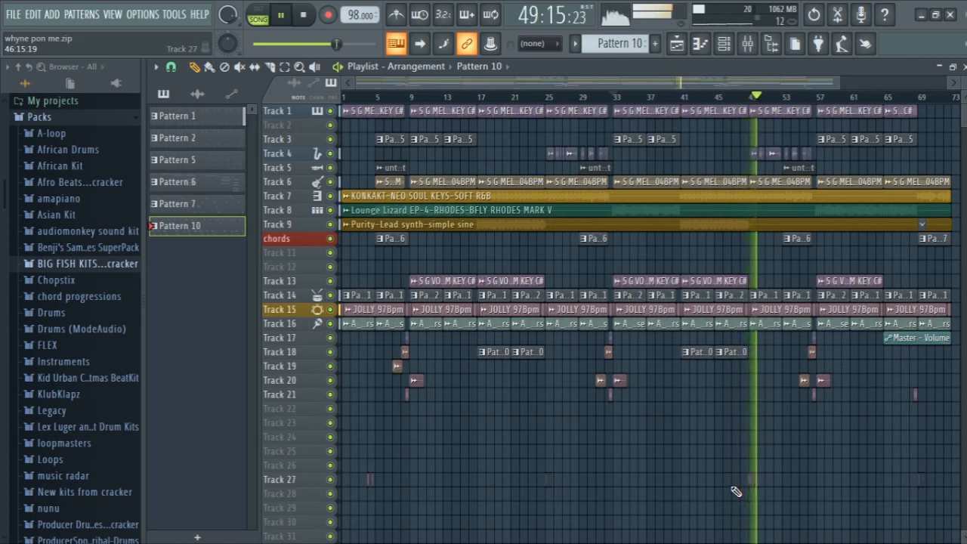
{"action": "key", "text": "space"}
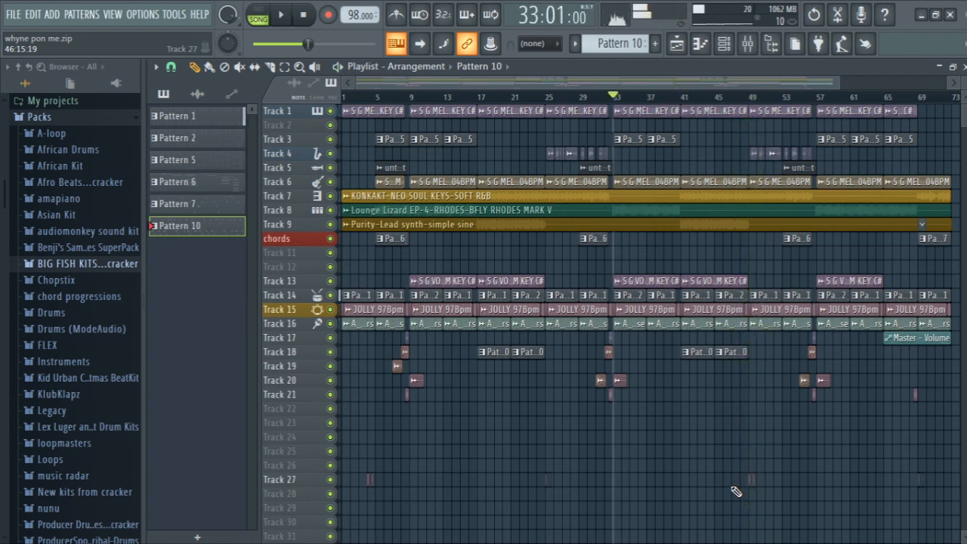
{"action": "left_click", "coordinate": [302, 23]}
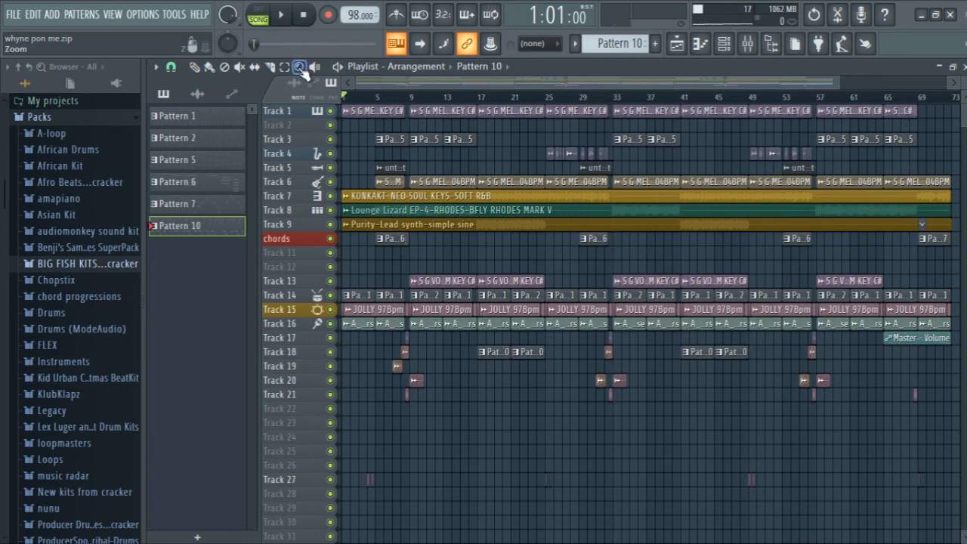